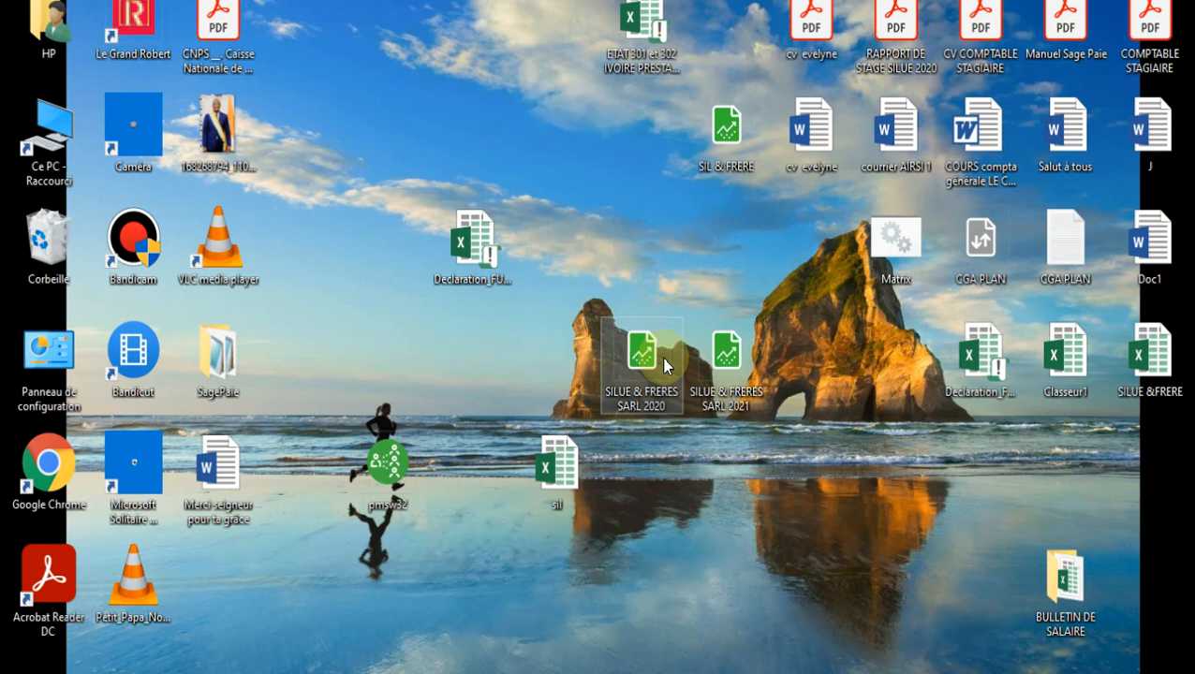
Step: Consult the bank statement in Word, and open the manual bank reconciliation in Sage 100 Comptabilité
mouse_move(543, 673)
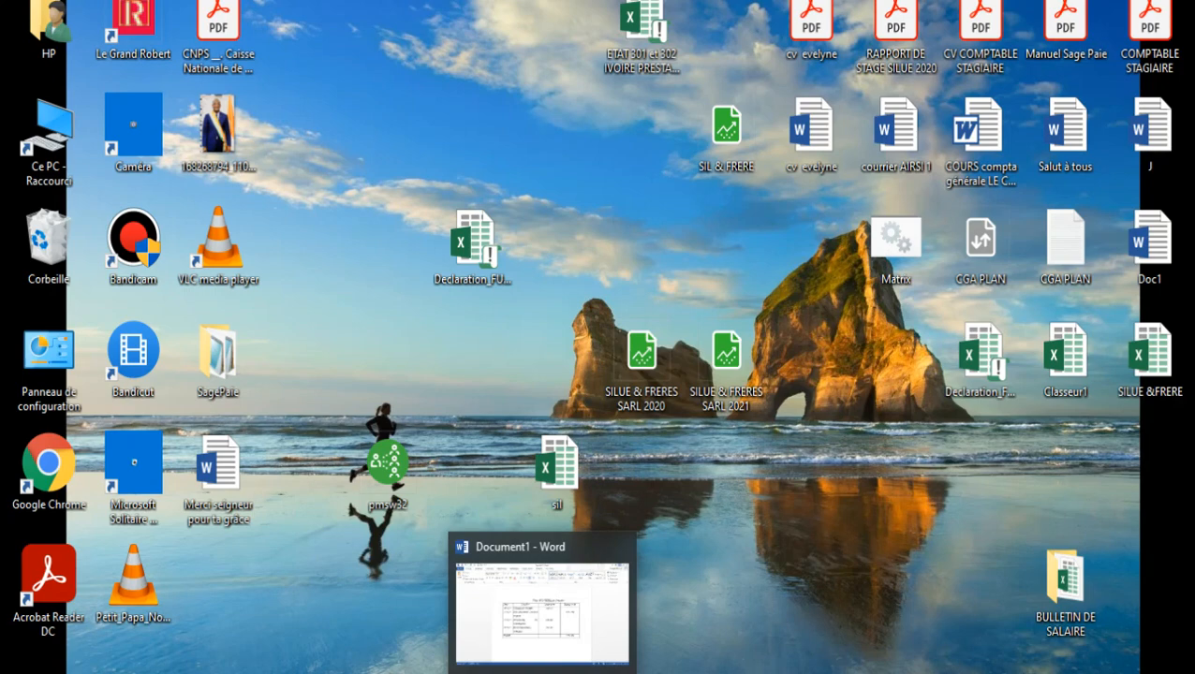
click(542, 604)
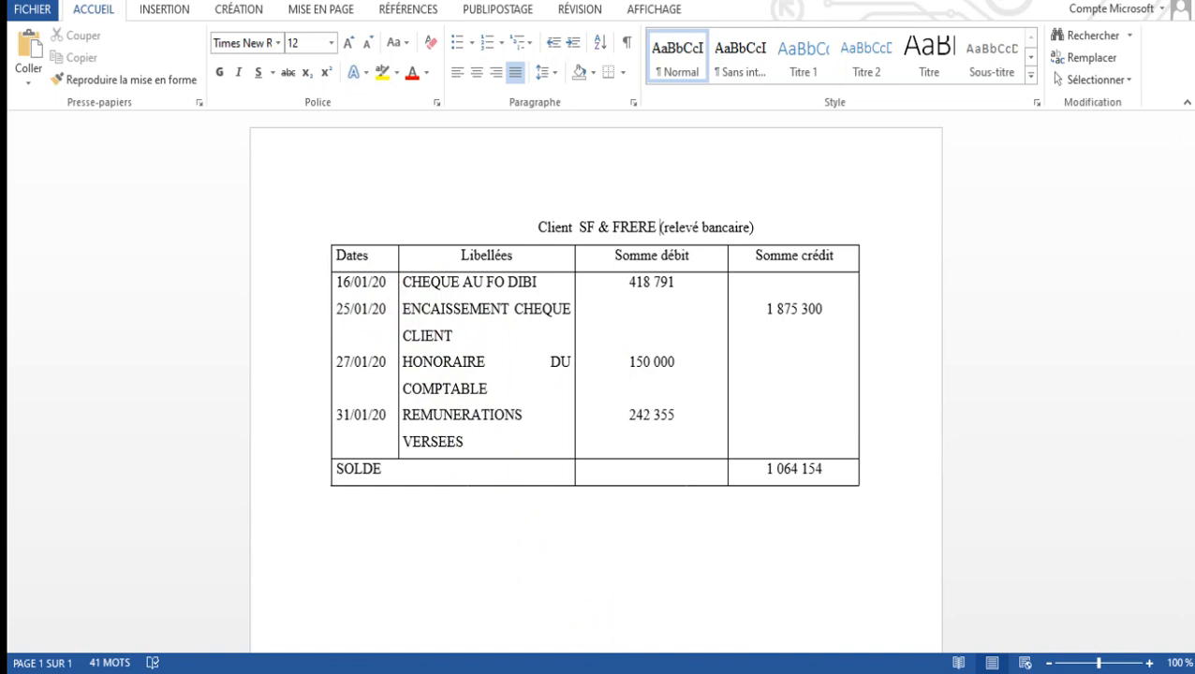
mouse_move(670, 673)
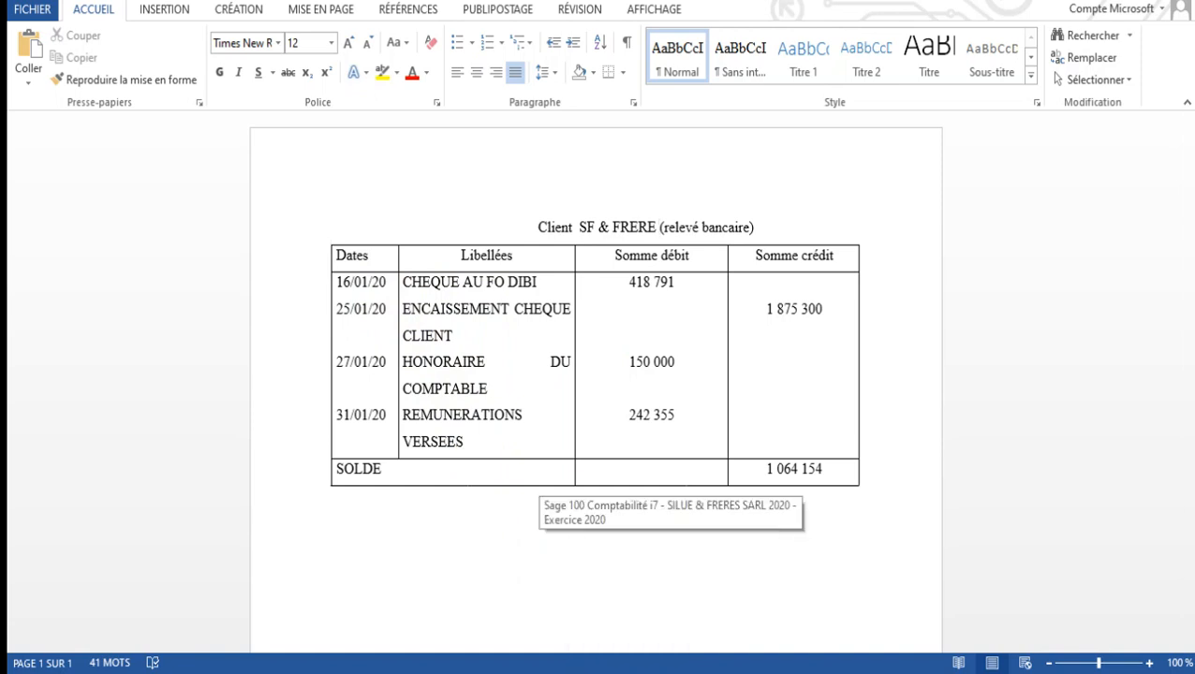
click(671, 604)
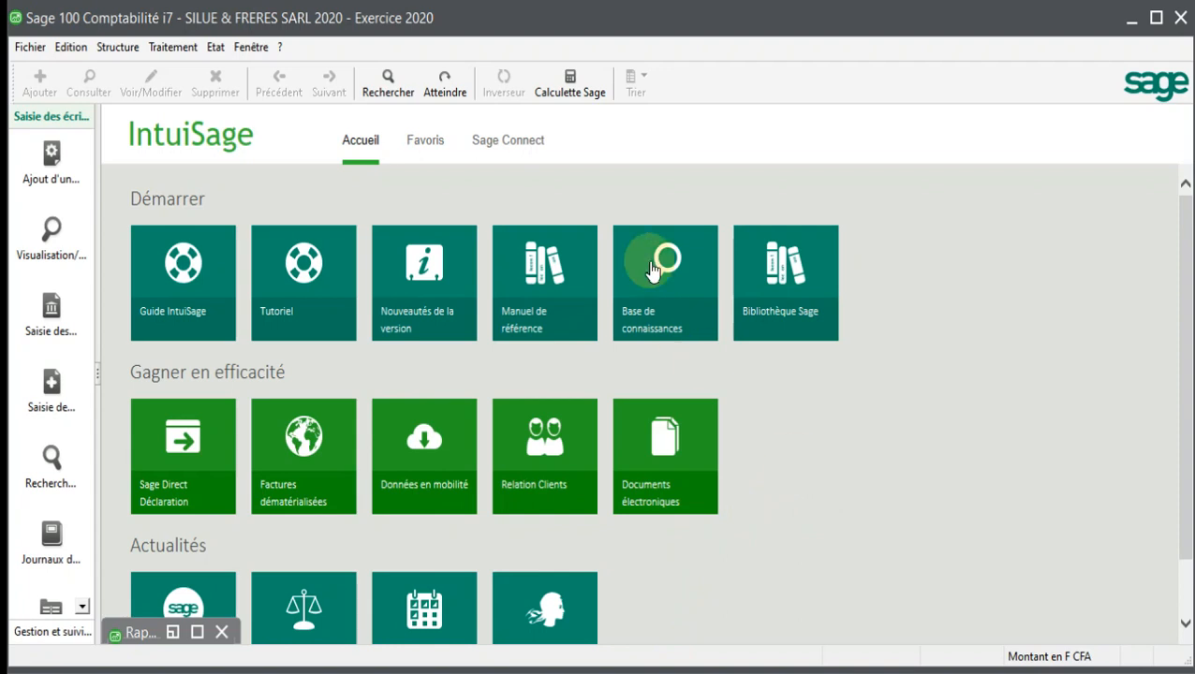
click(178, 49)
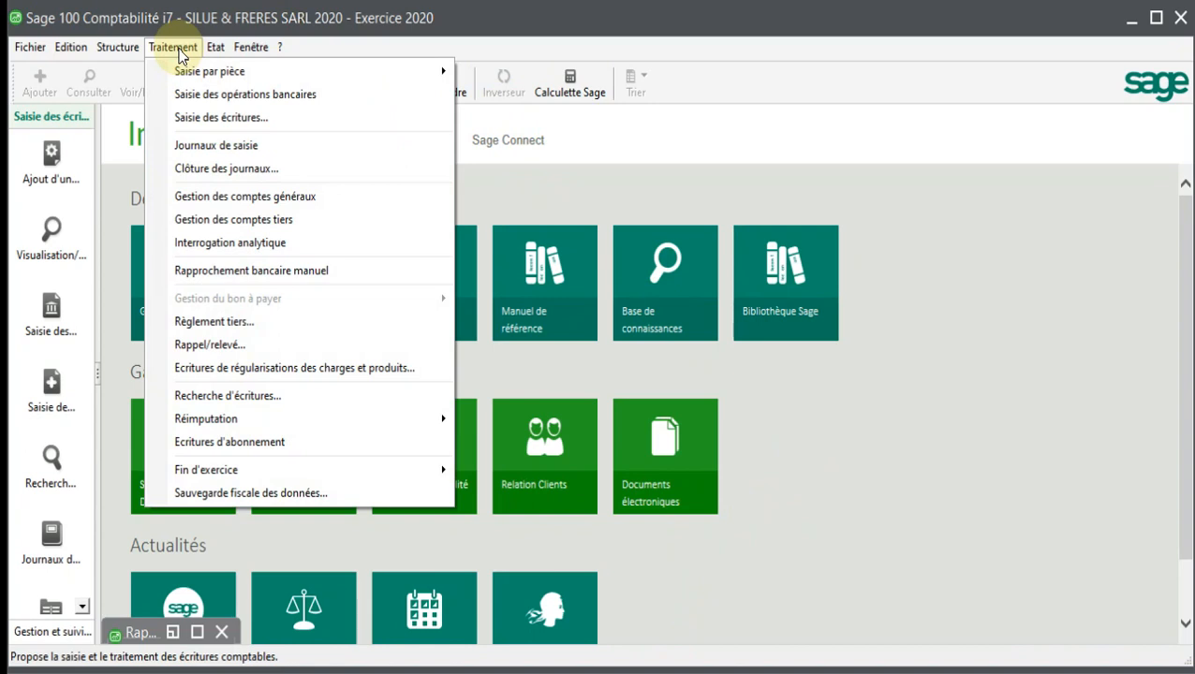
click(238, 271)
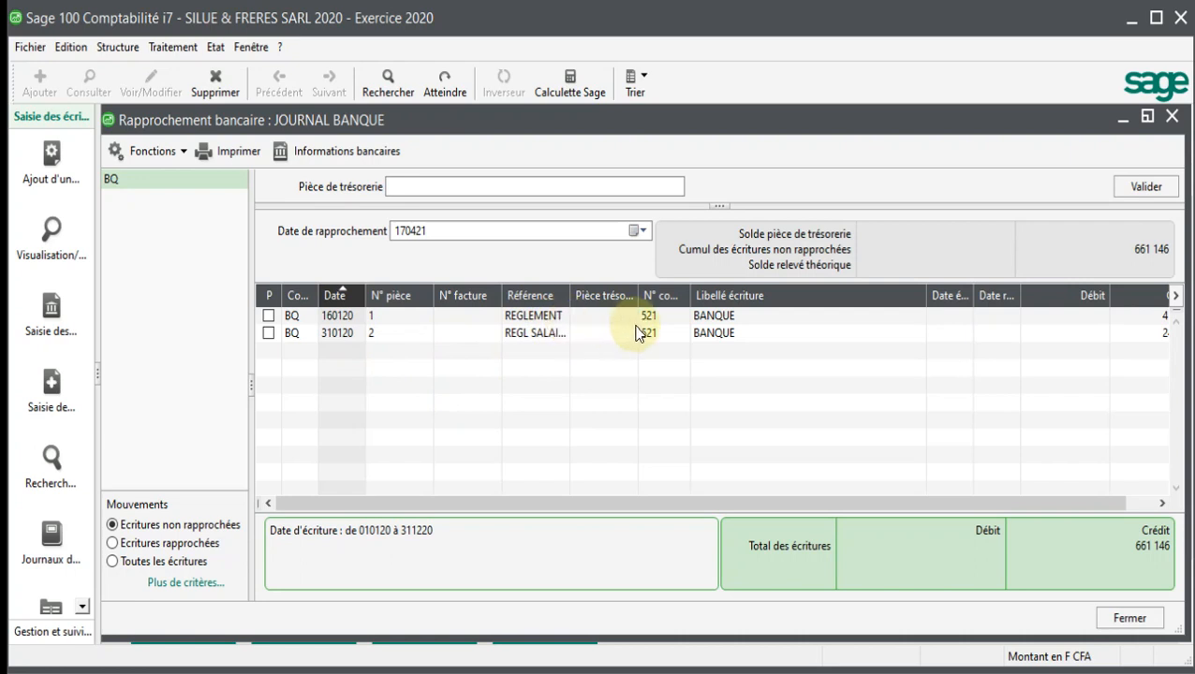
Step: Compare the unreconciled JOURNAL BANQUE entries and their credit amounts with the bank statement in Word
click(1147, 118)
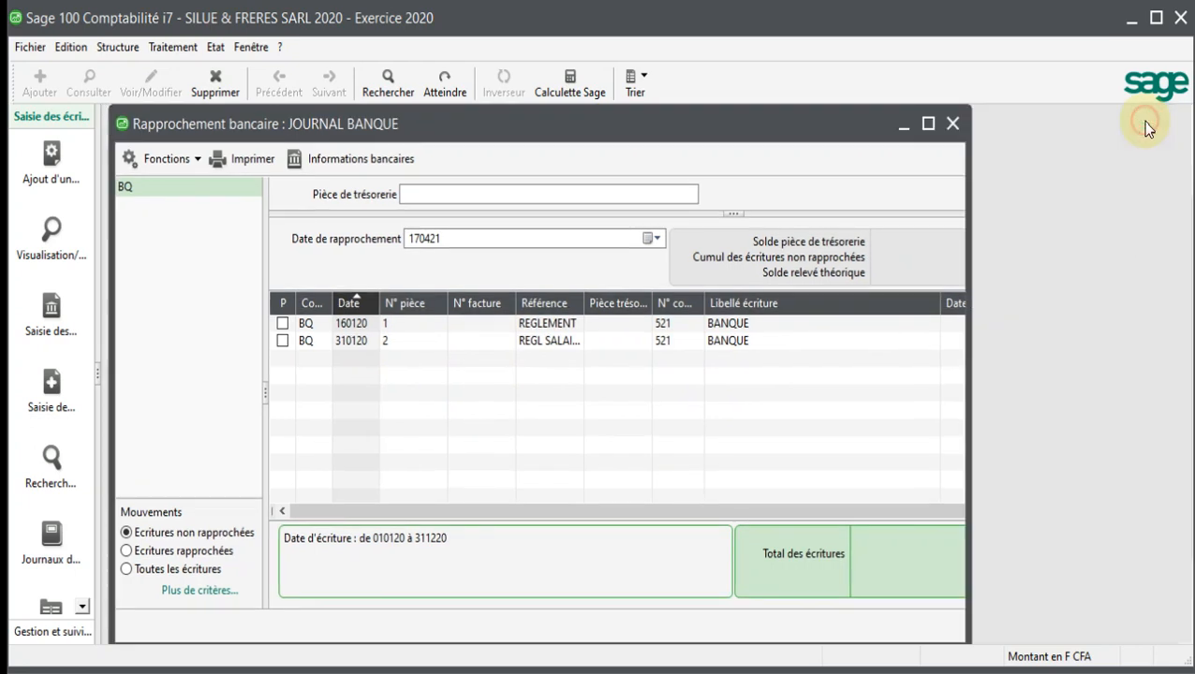
click(929, 125)
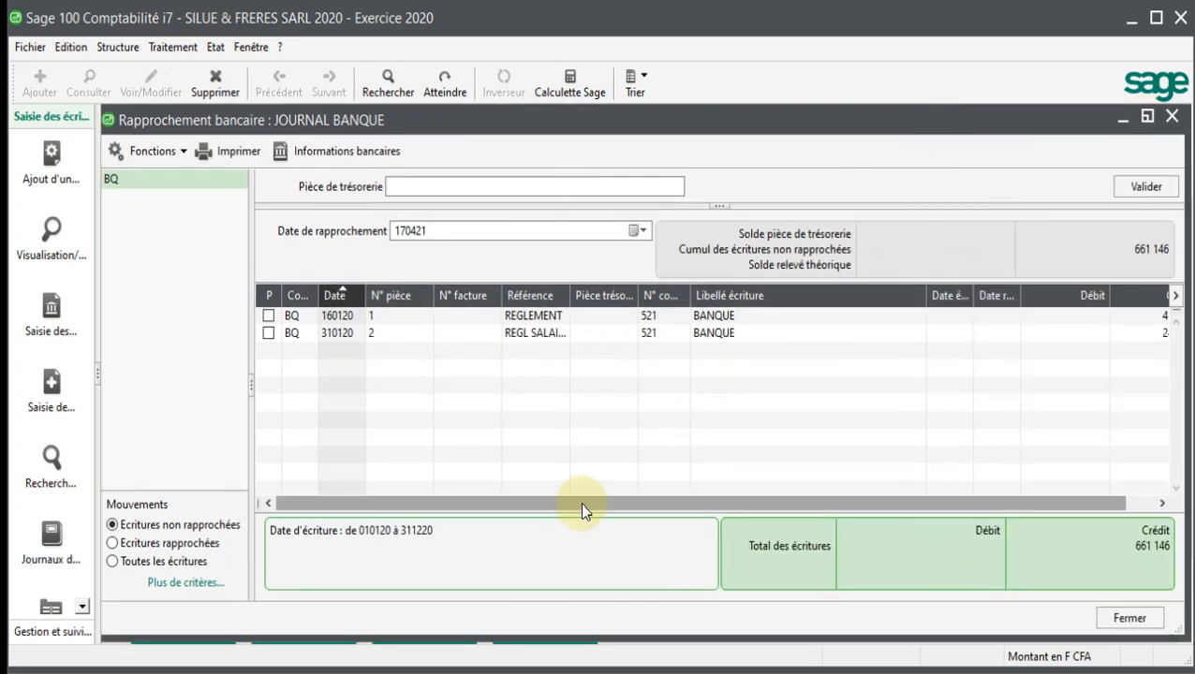
drag(581, 504, 726, 495)
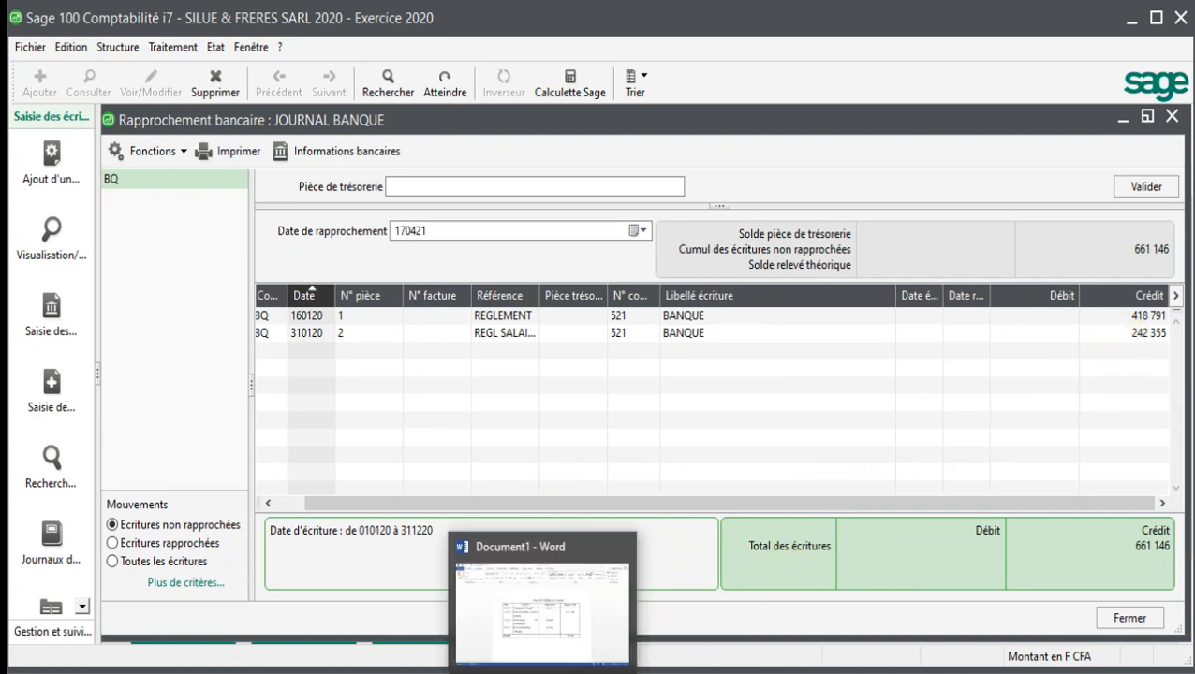
click(541, 669)
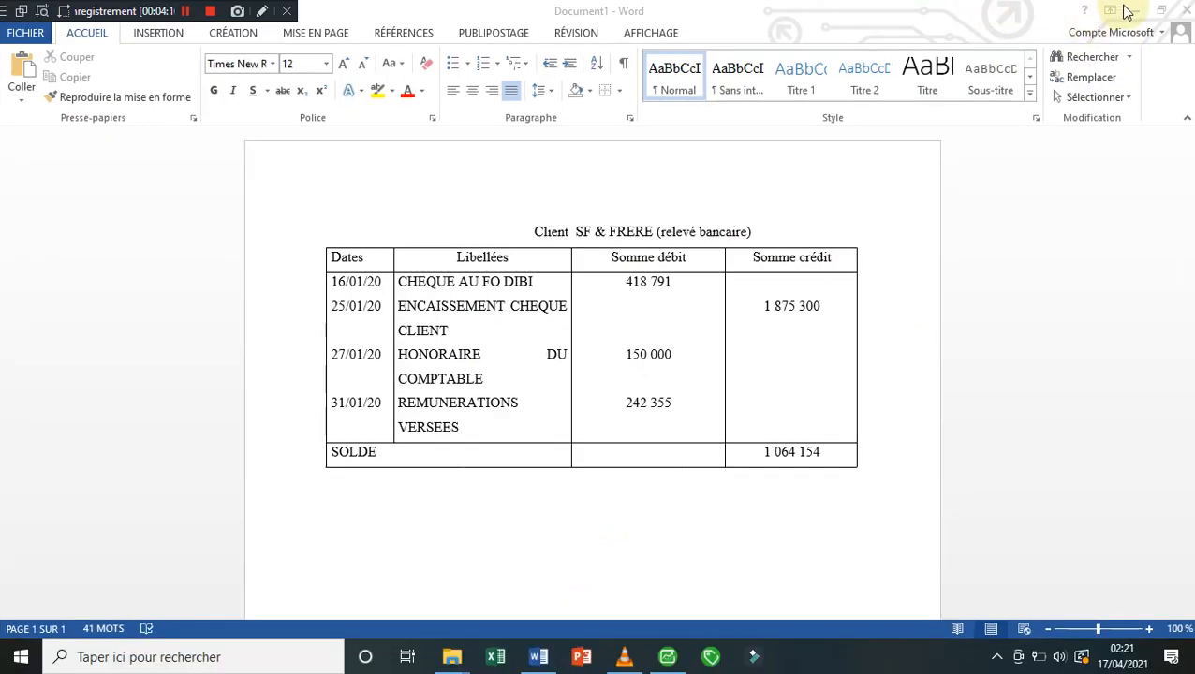
click(1129, 11)
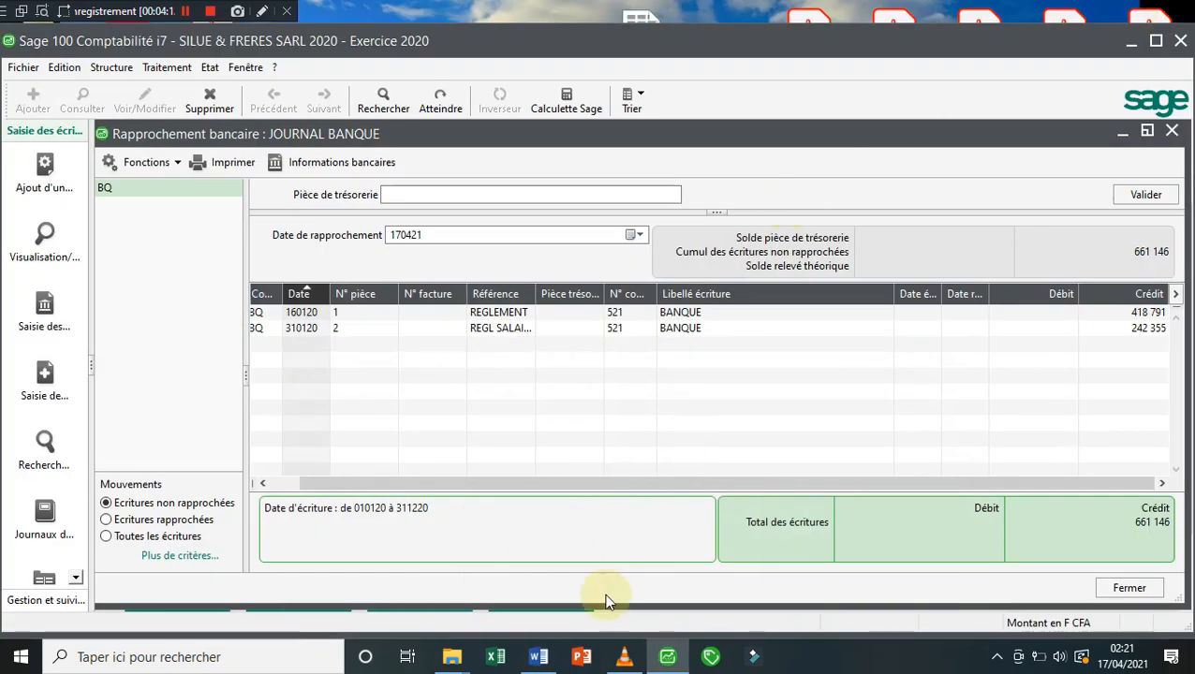
click(538, 657)
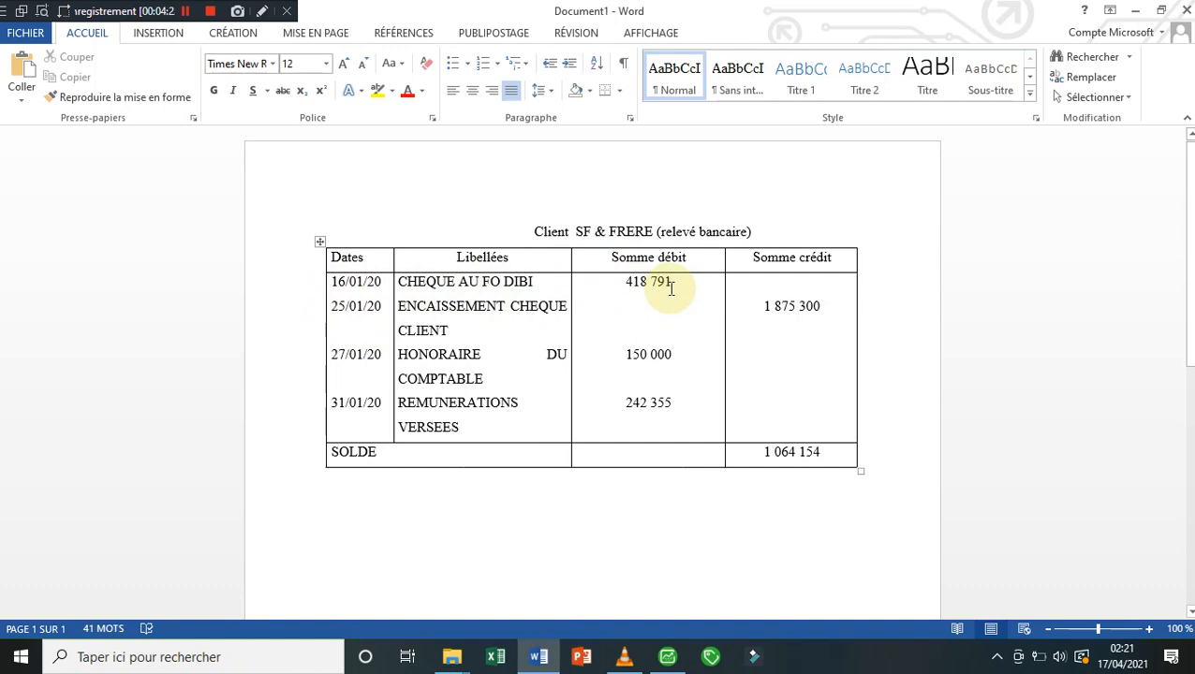
click(667, 656)
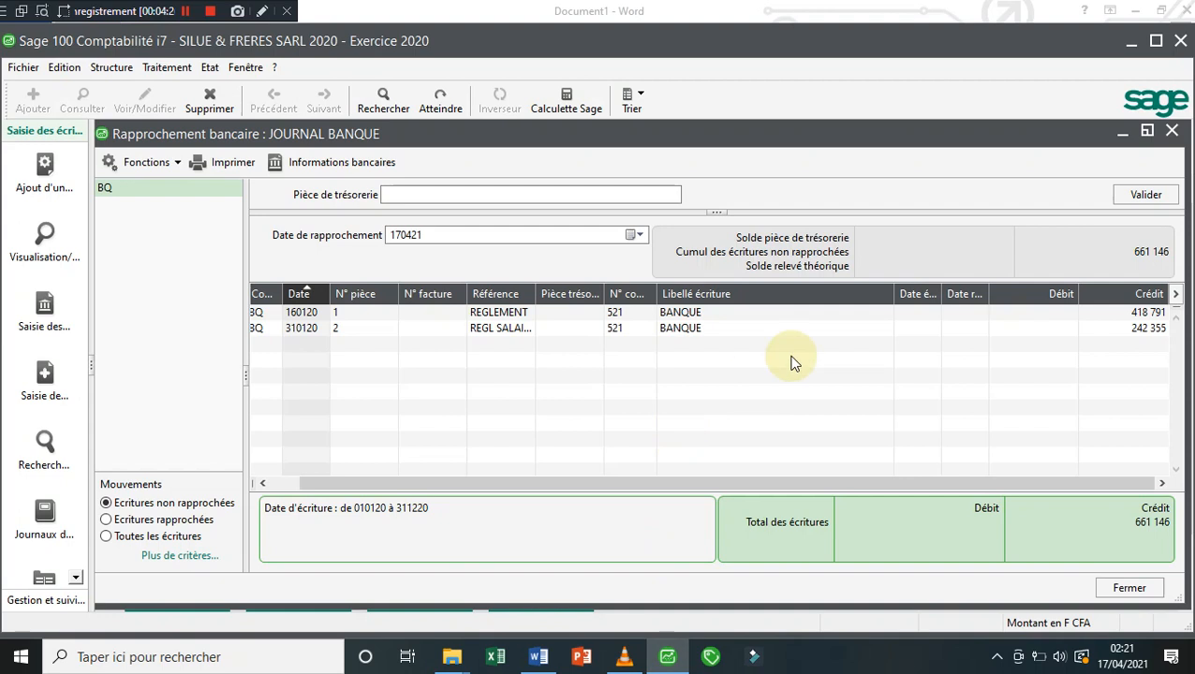
click(726, 484)
drag(725, 484, 649, 486)
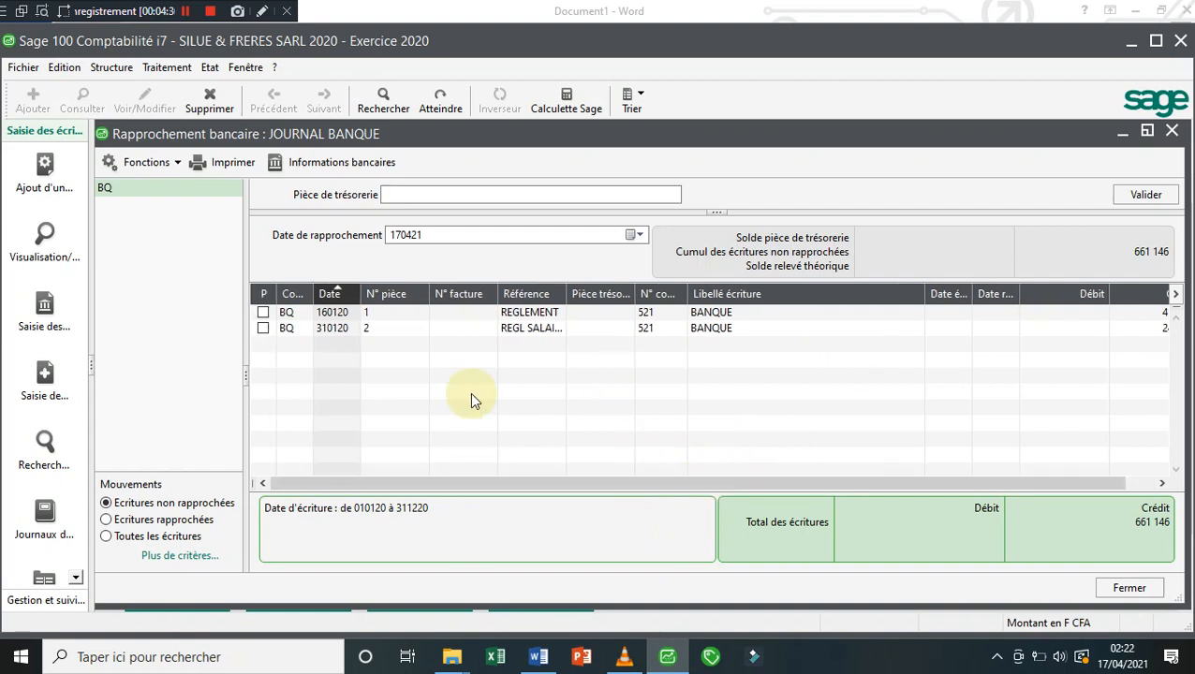
Step: Validate CHEQ0012 as the treasury document and mark the 160120 REGLEMENT entry as reconciled
click(406, 194)
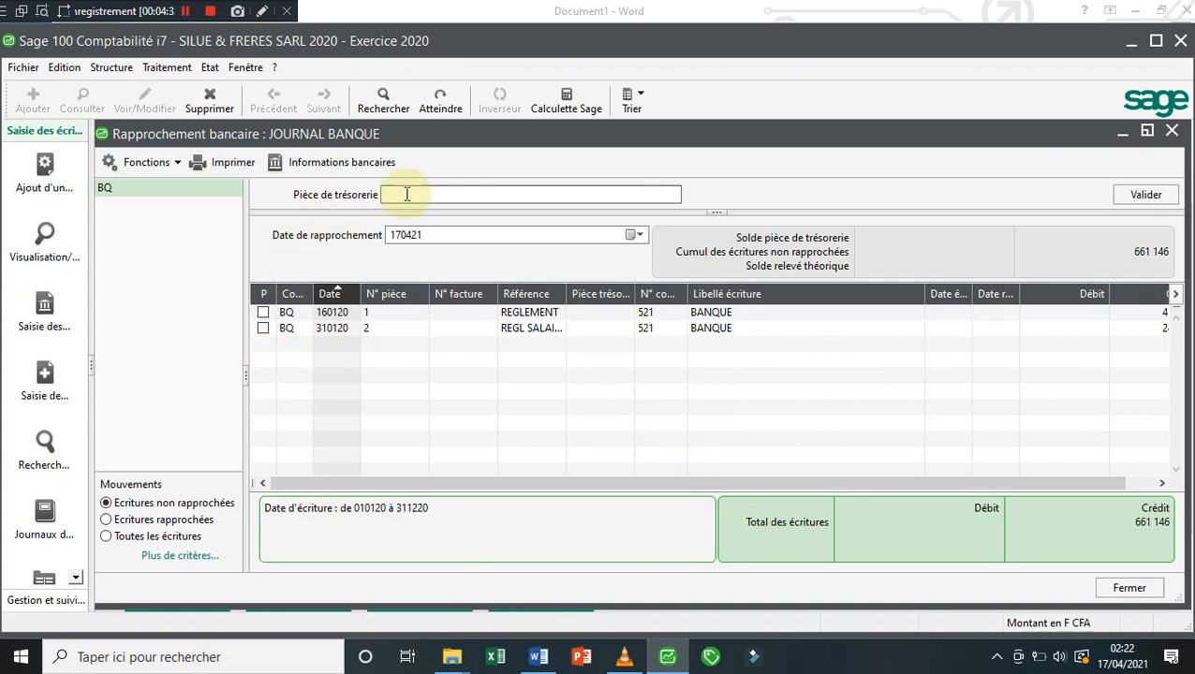
click(411, 195)
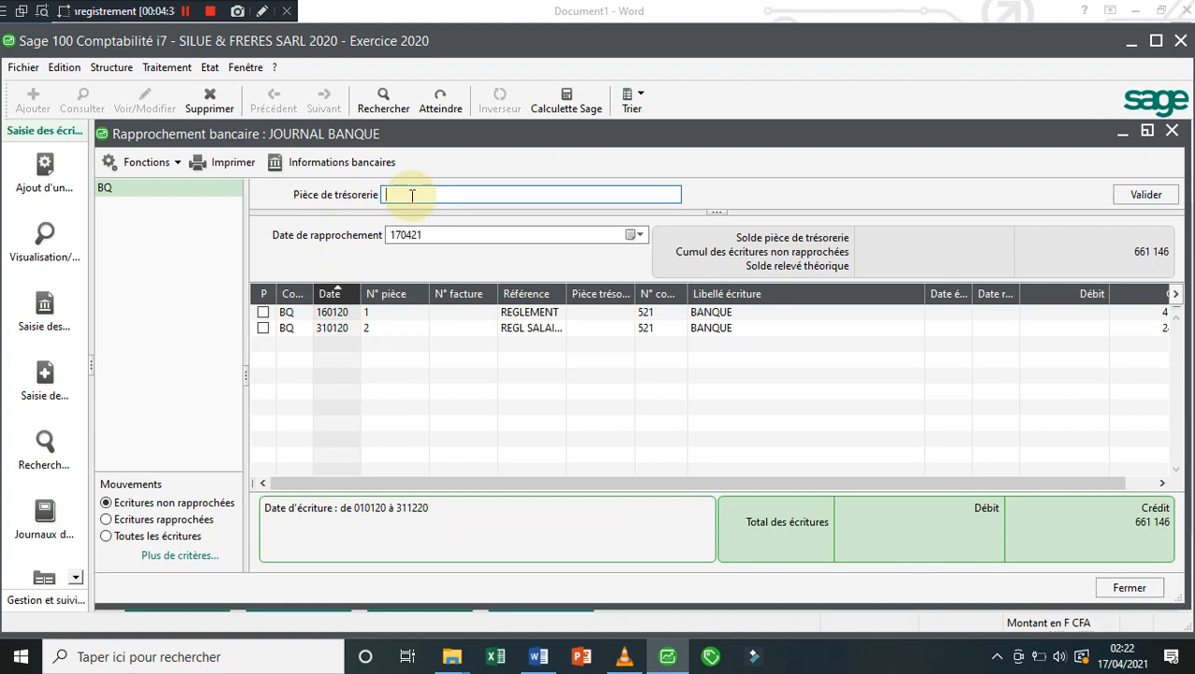
text(CHEQ)
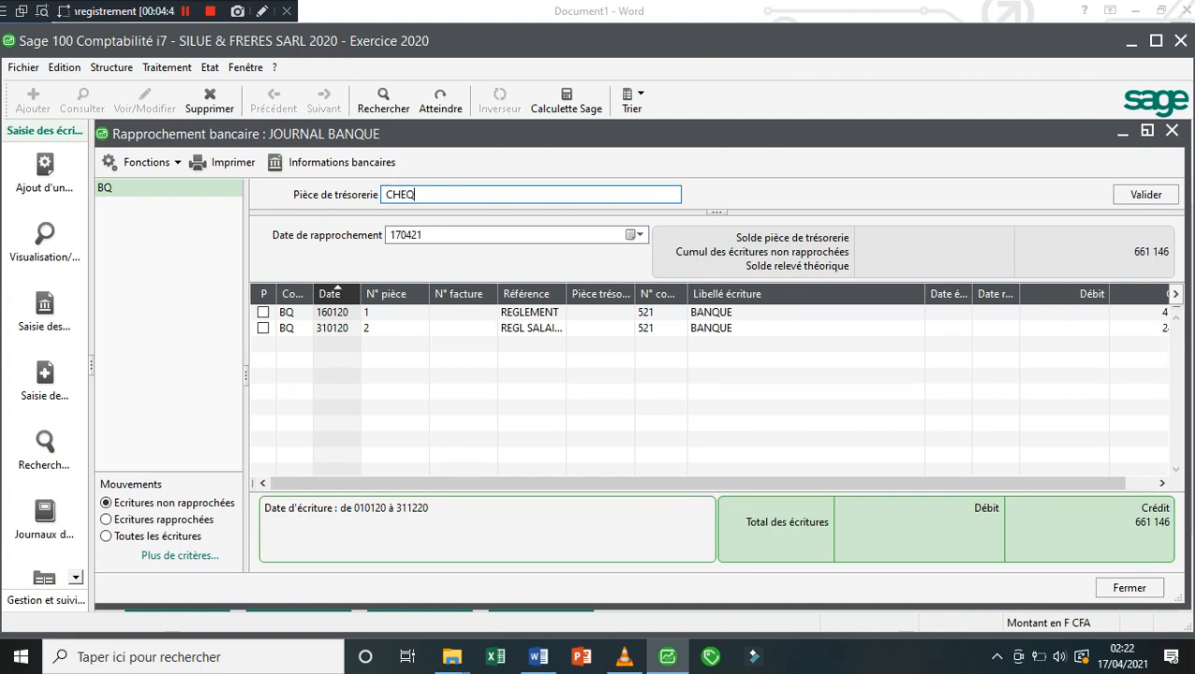
text(00)
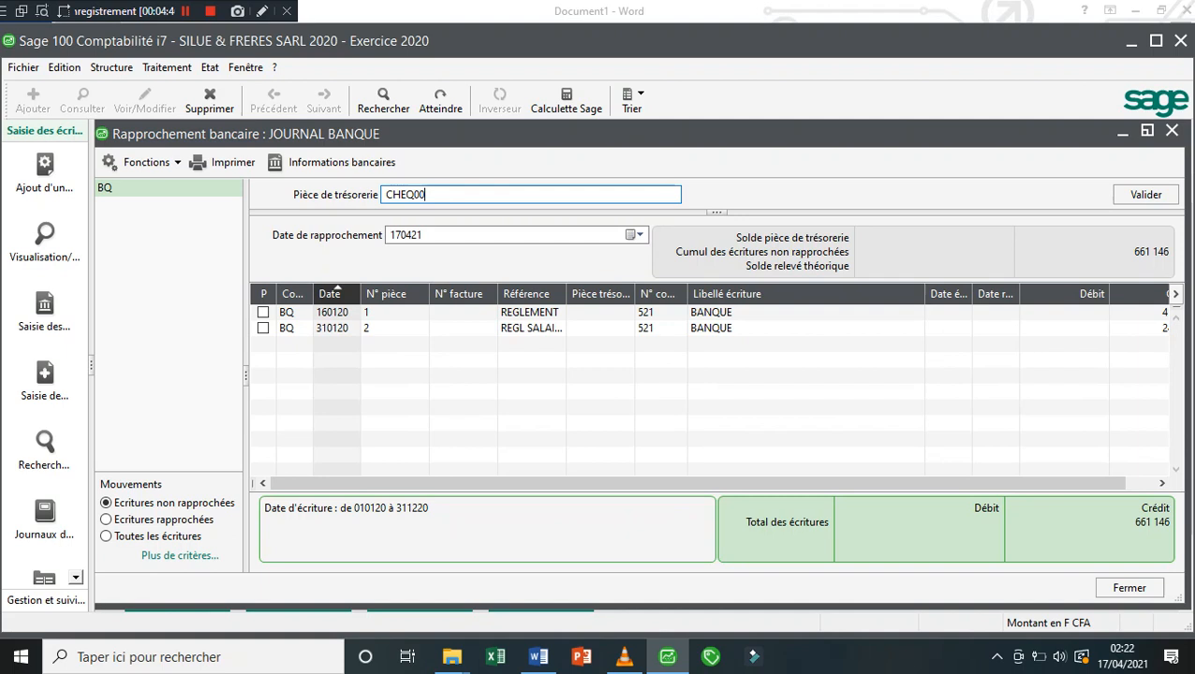
text(12)
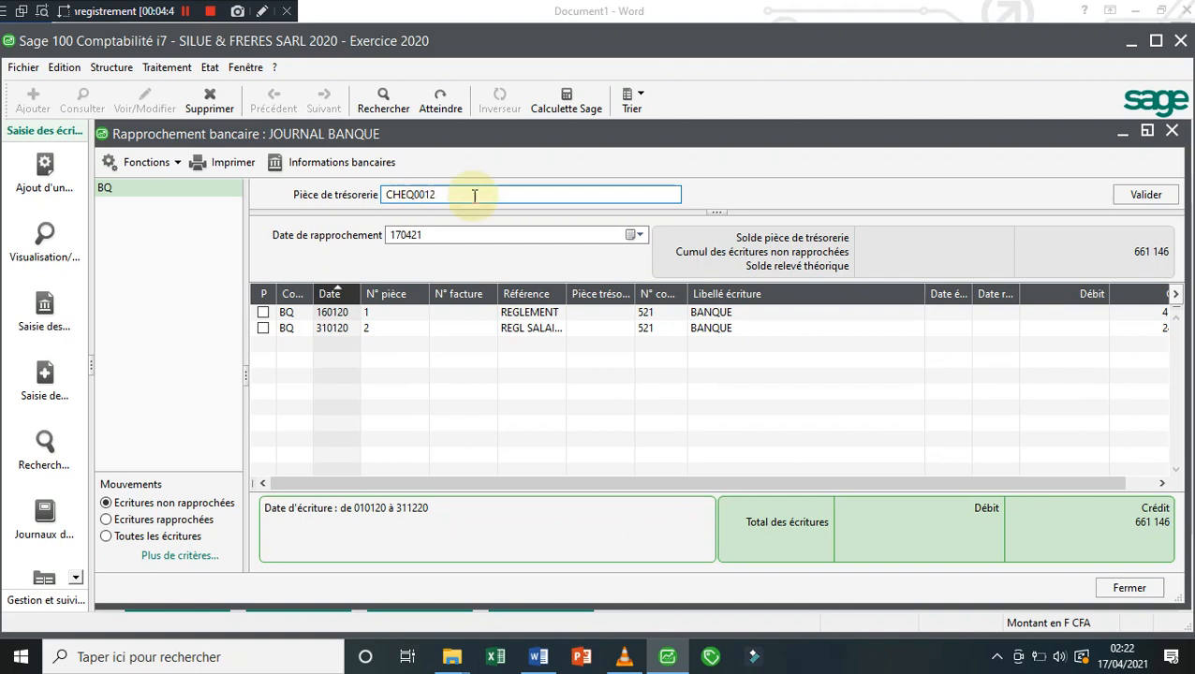
click(264, 314)
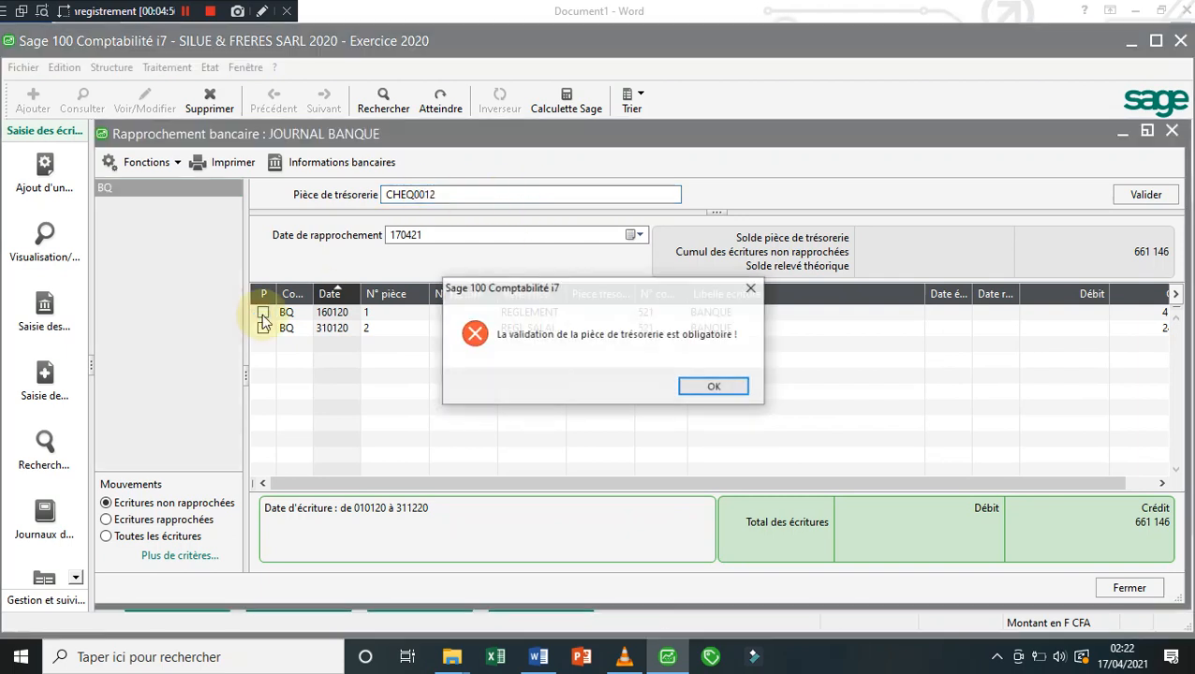
click(693, 386)
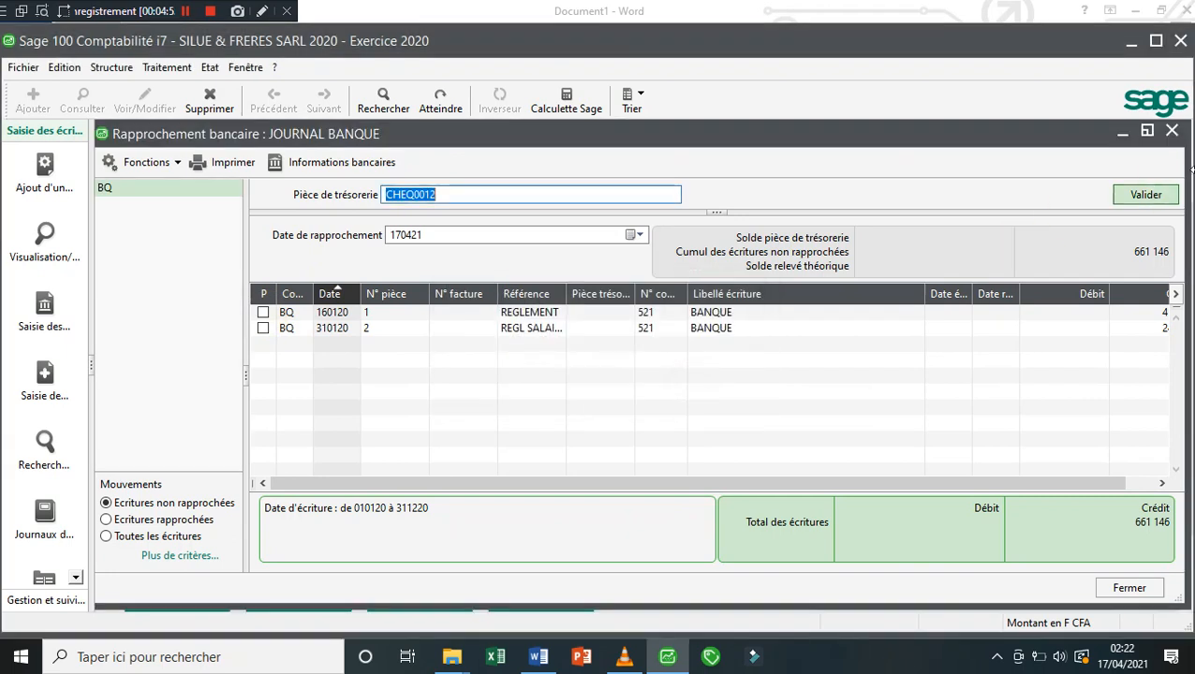
click(1163, 194)
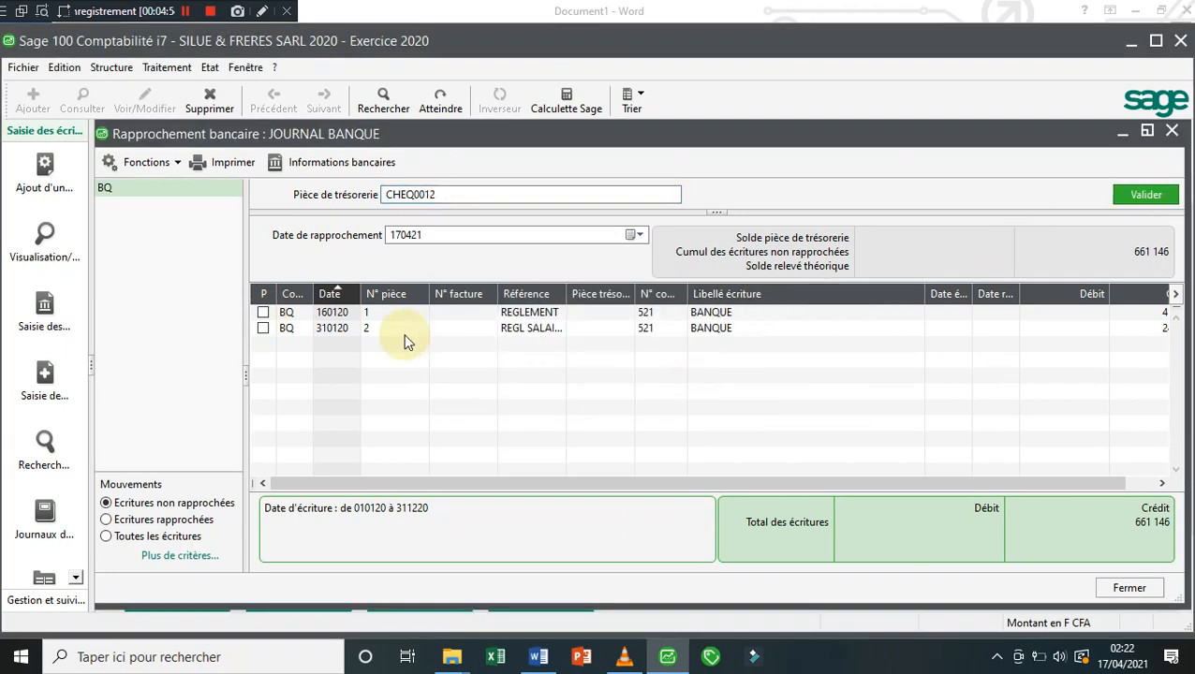
click(262, 313)
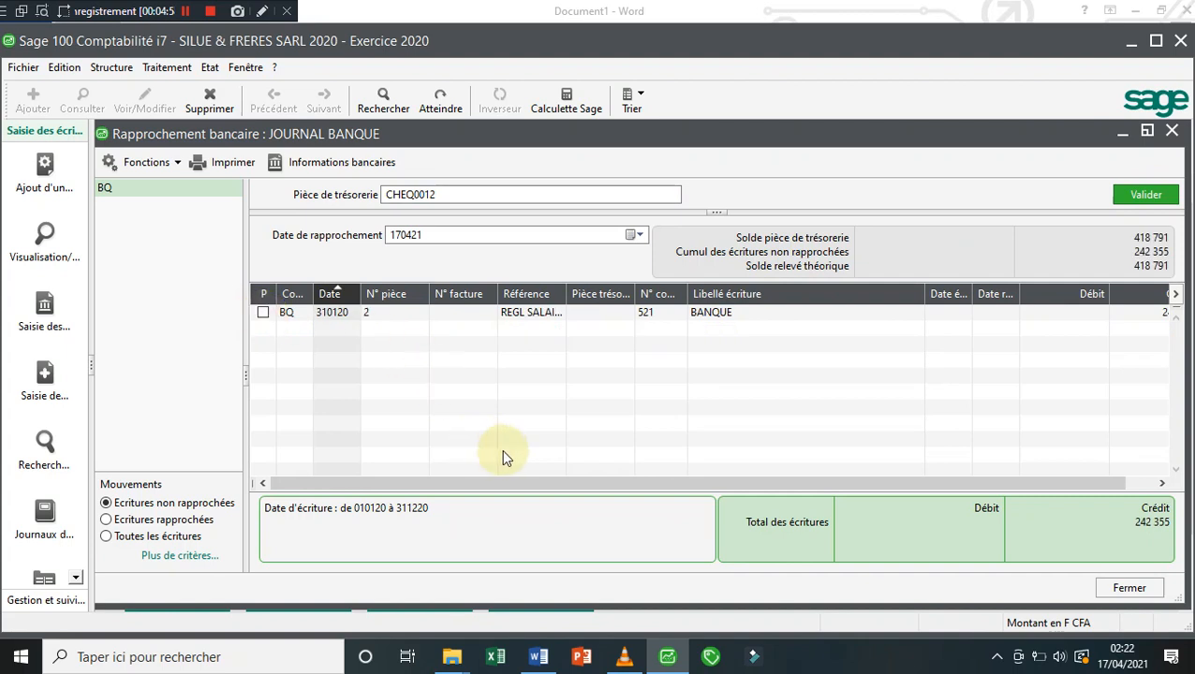
Step: Recheck the bank statement in Word, and open the January 2020 JOURNAL BANQUE for entry in Sage 100 Comptabilité
click(538, 656)
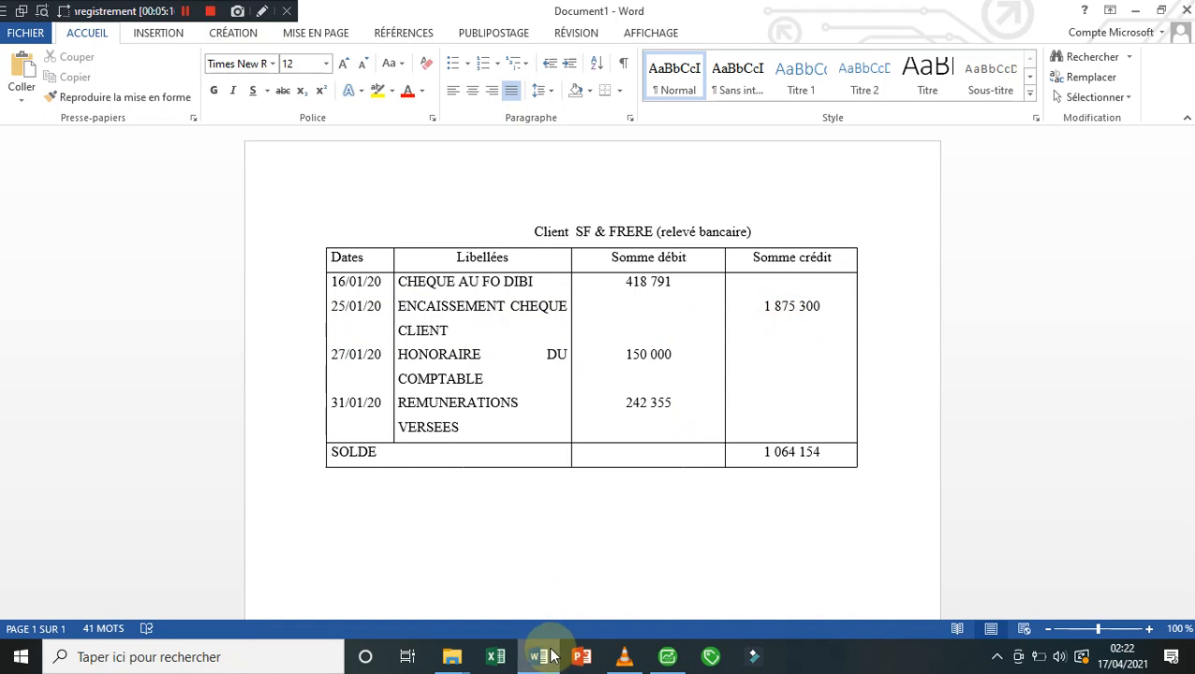
click(665, 661)
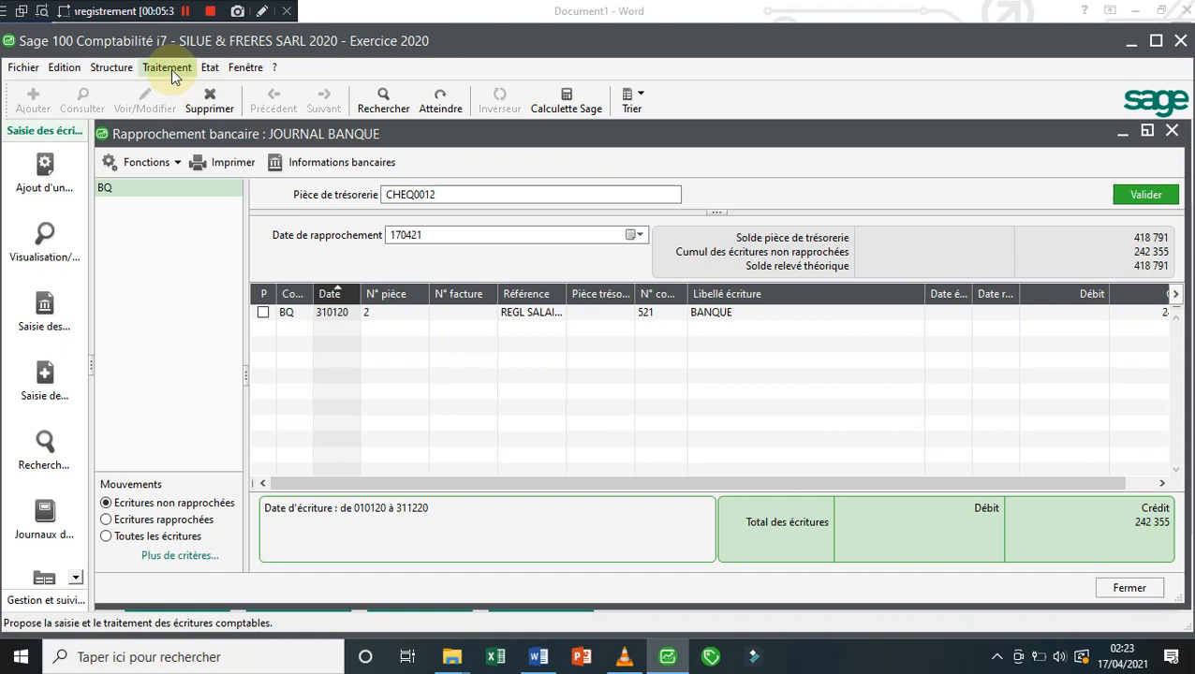
click(118, 74)
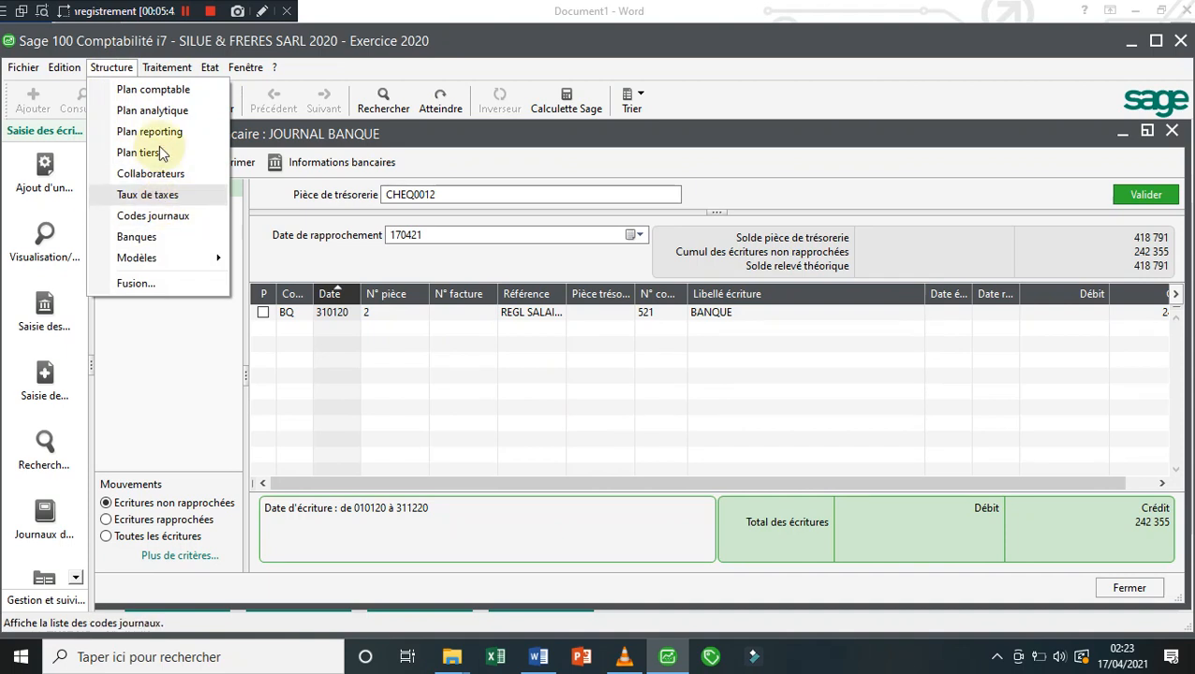
click(168, 68)
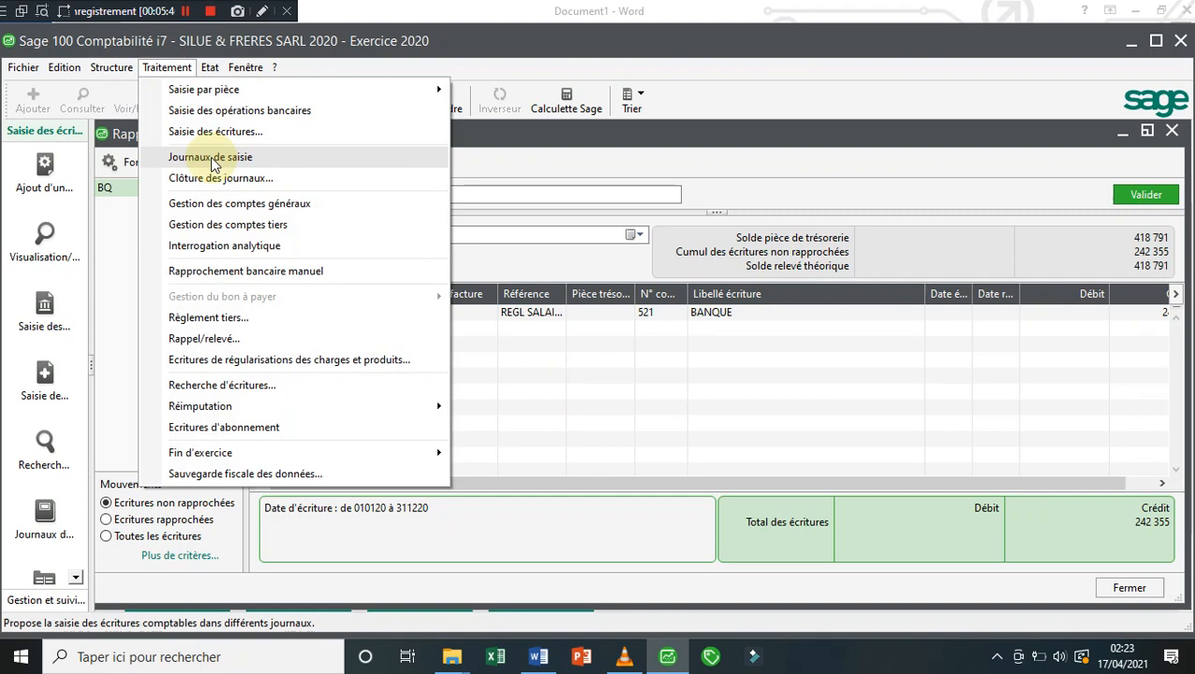
click(211, 158)
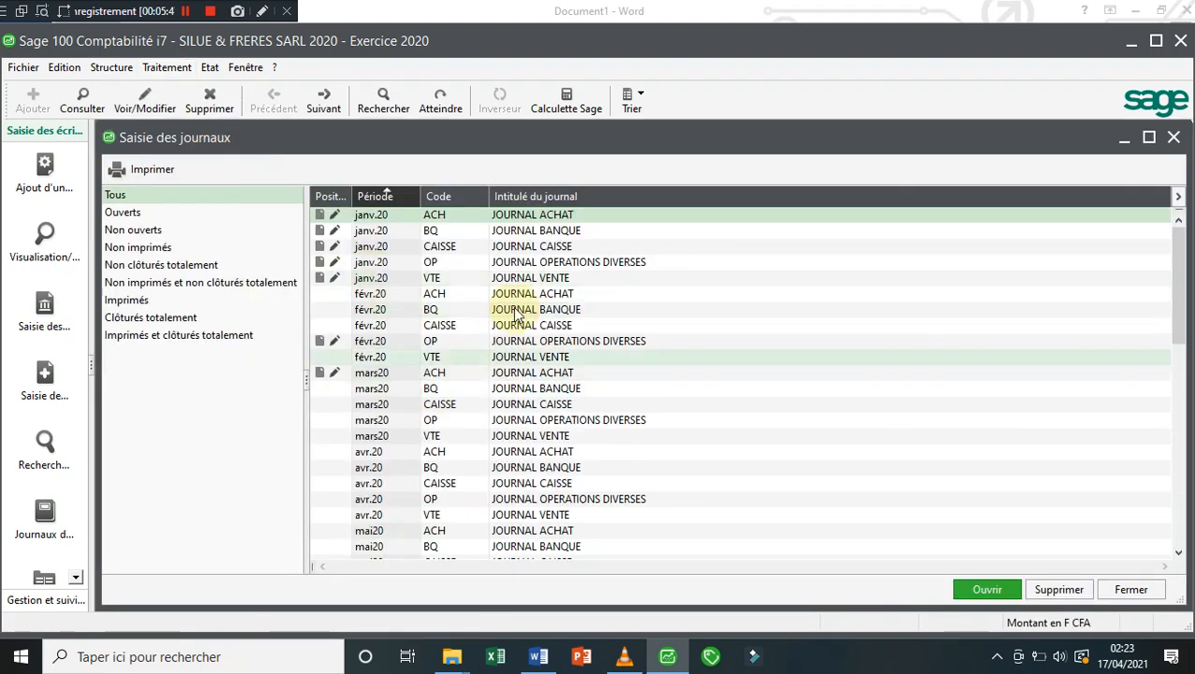
double_click(494, 234)
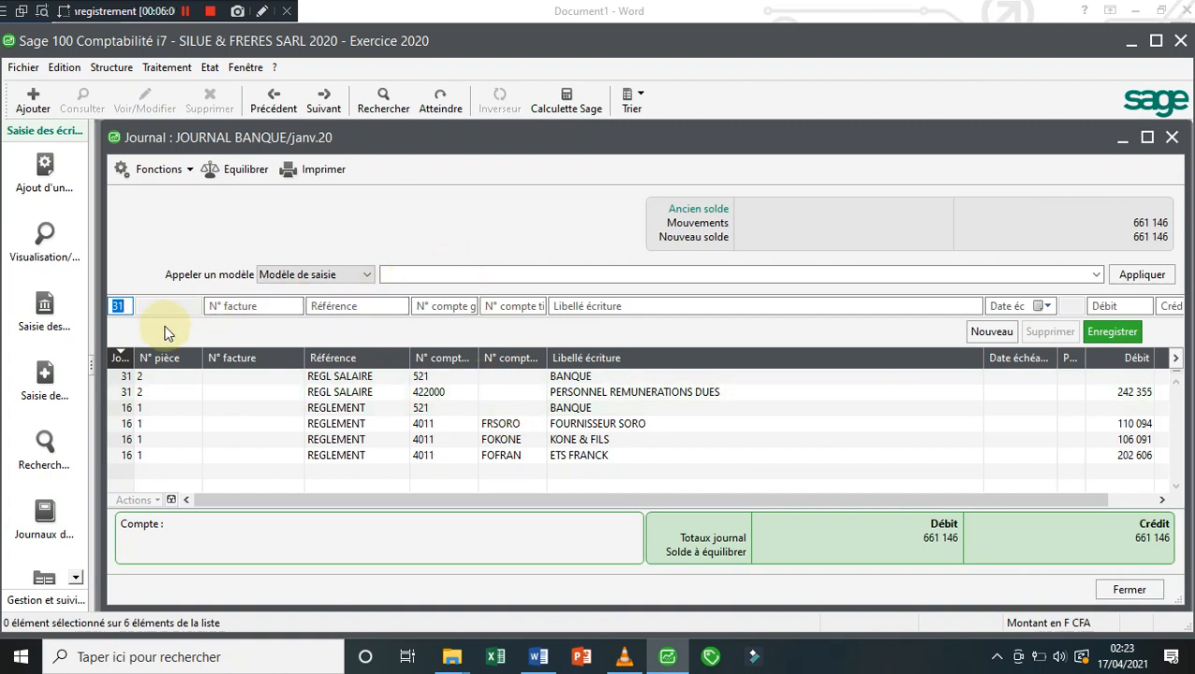
Step: Start a bank journal line for day 25 with the reference ENCAISSEMENT, leaving the invoice number blank
text(25)
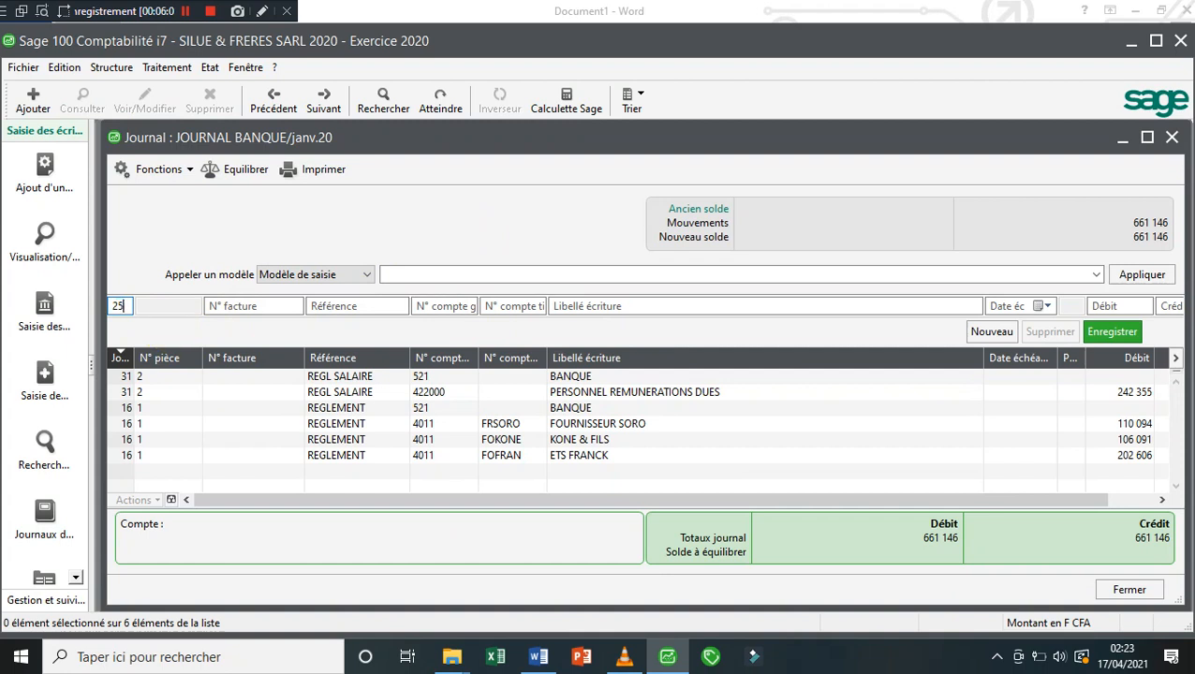
key(Tab)
key(Tab)
text(ENCAISSE)
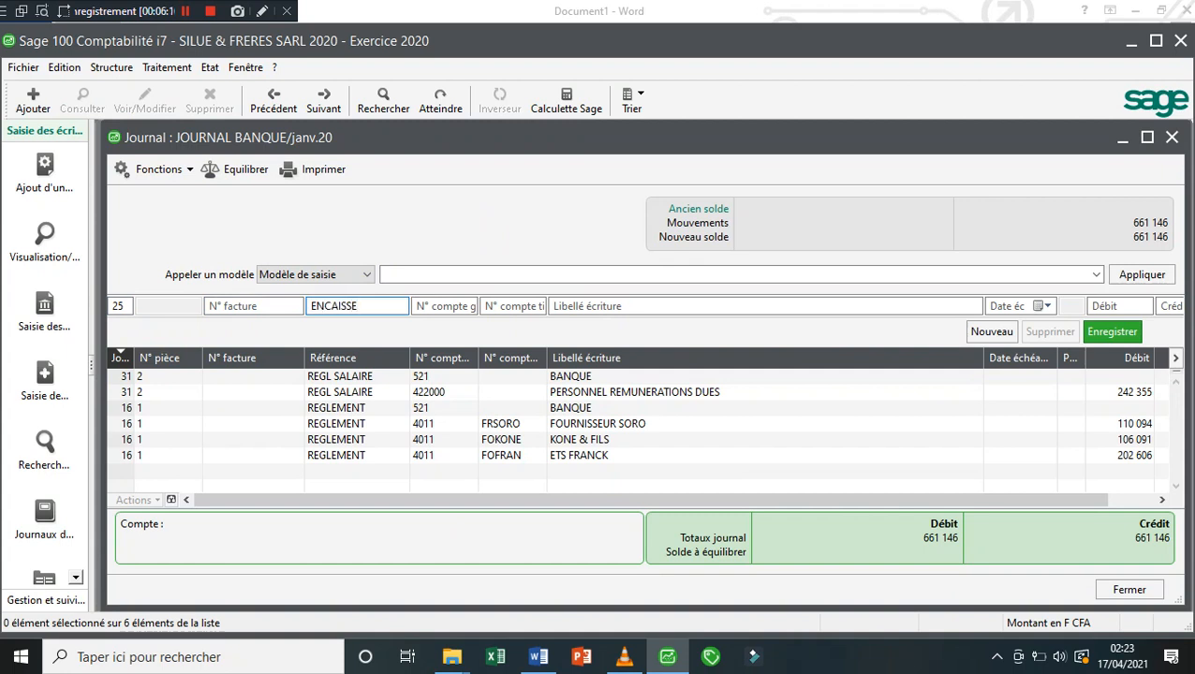
text(MENT)
key(Tab)
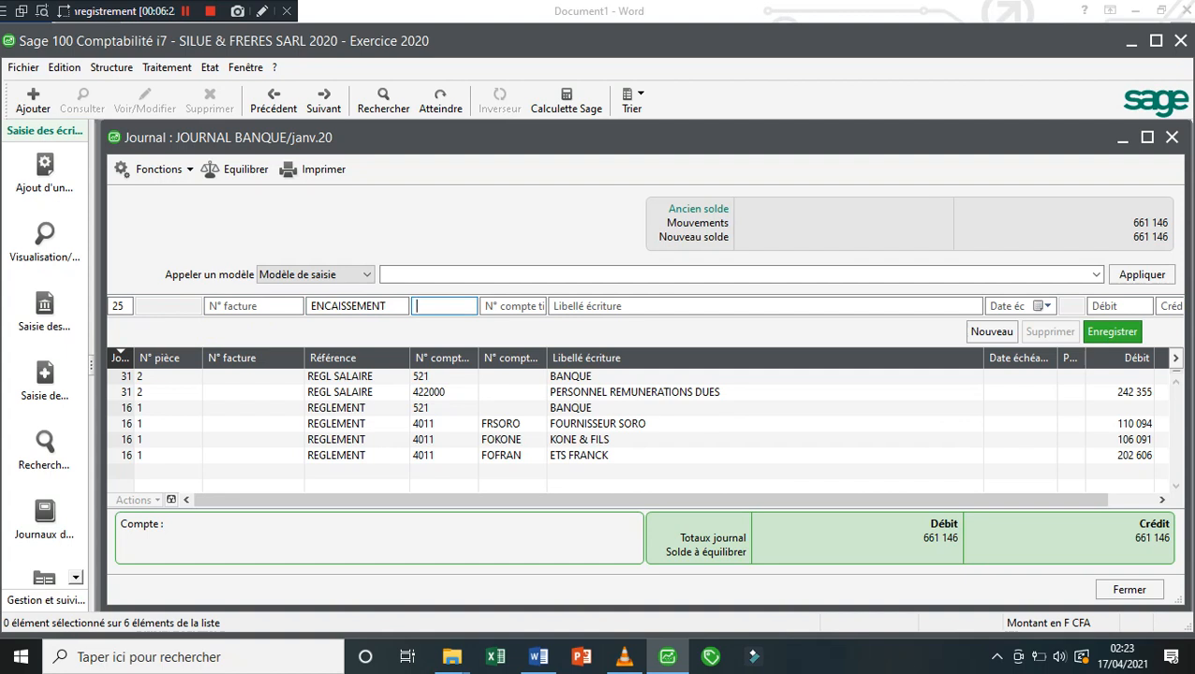
Step: Complete the day 25 line with general account 4111, third-party account CLAK and label ETS AKIME, and record a credit of 1 875 300
text(4111)
key(Tab)
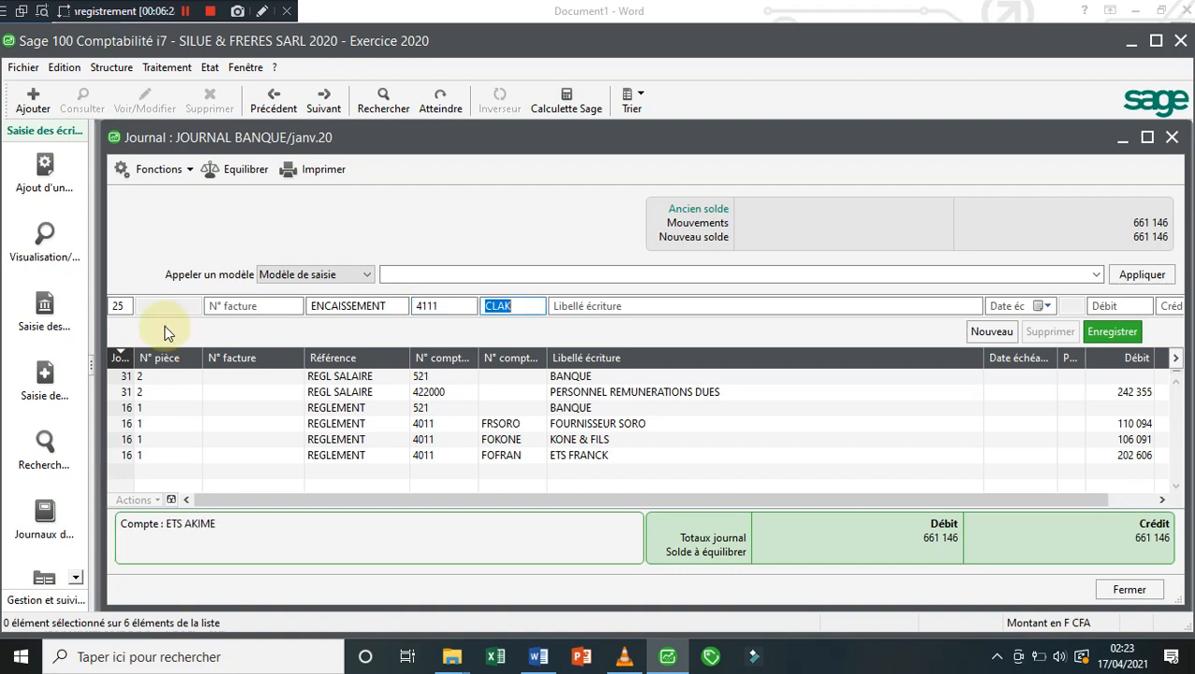
key(Tab)
key(Tab)
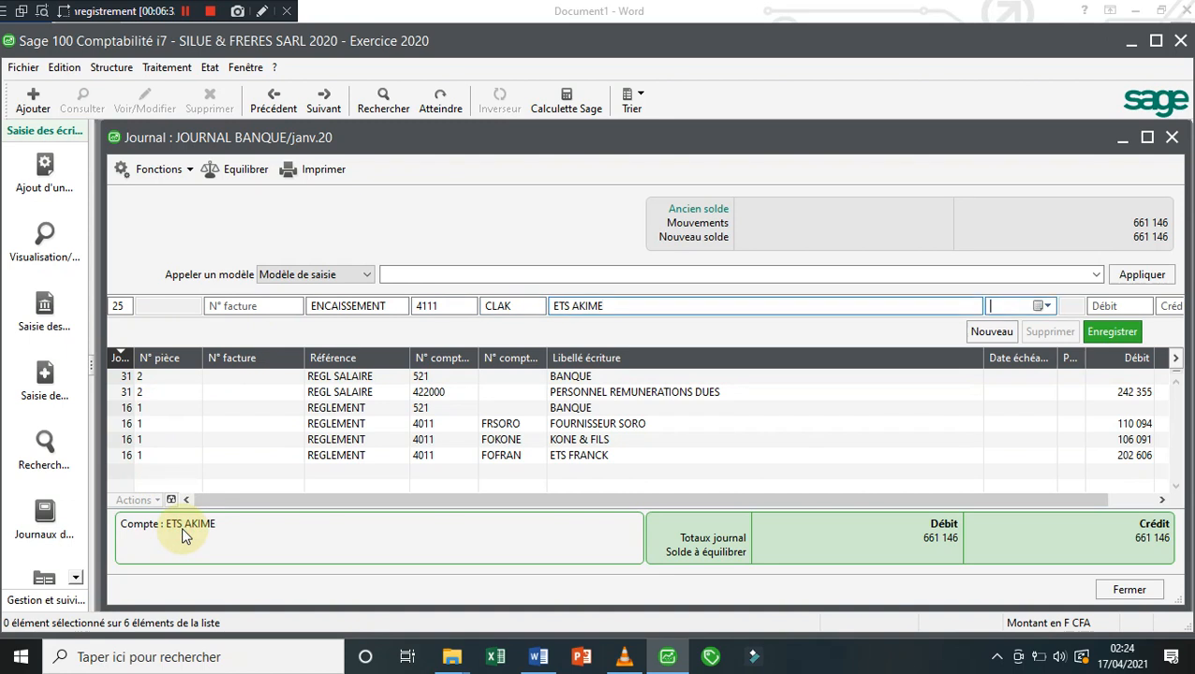
key(Tab)
key(Tab)
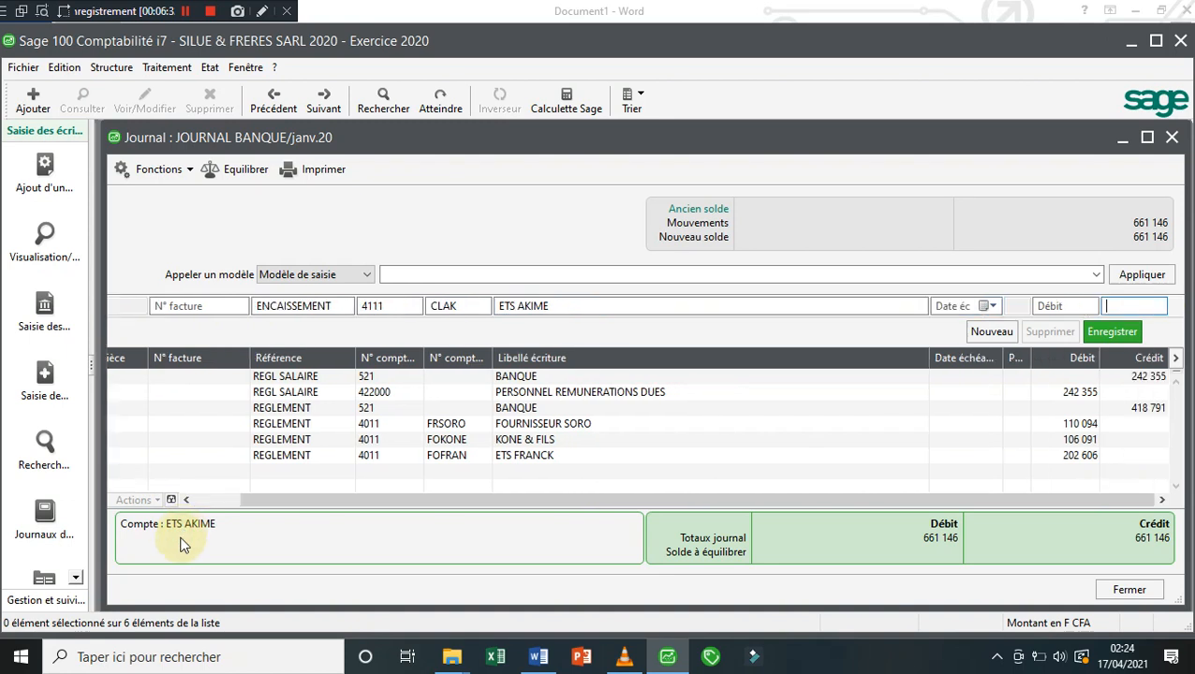
mouse_move(538, 660)
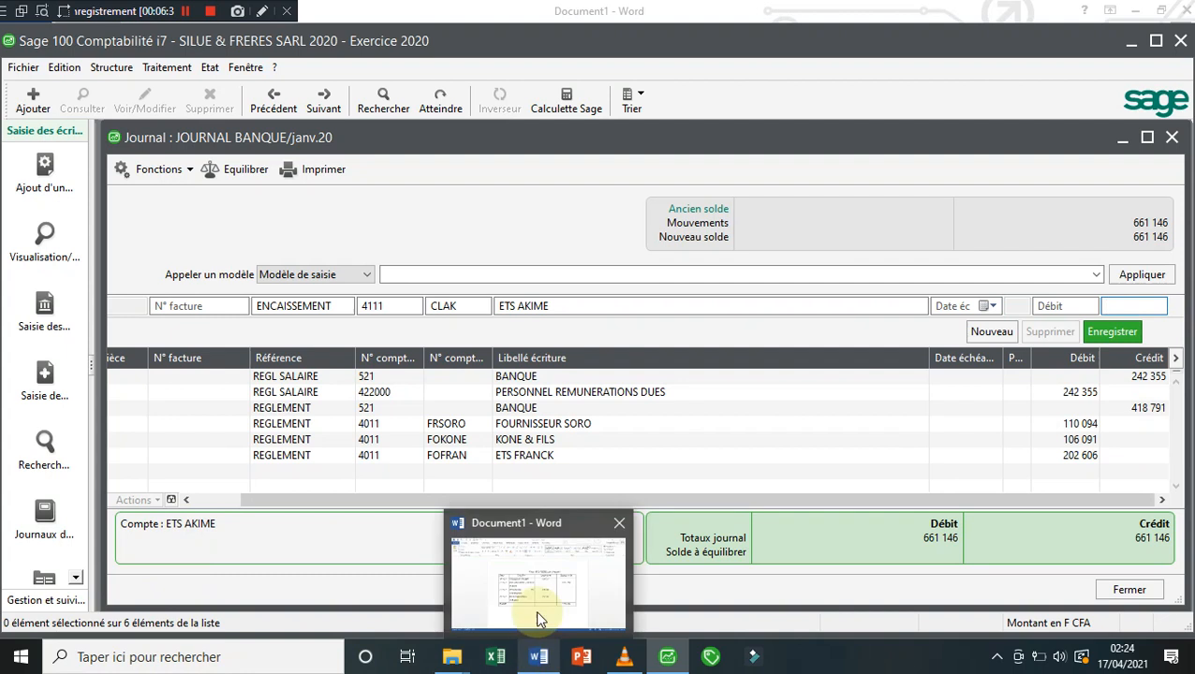
mouse_move(541, 618)
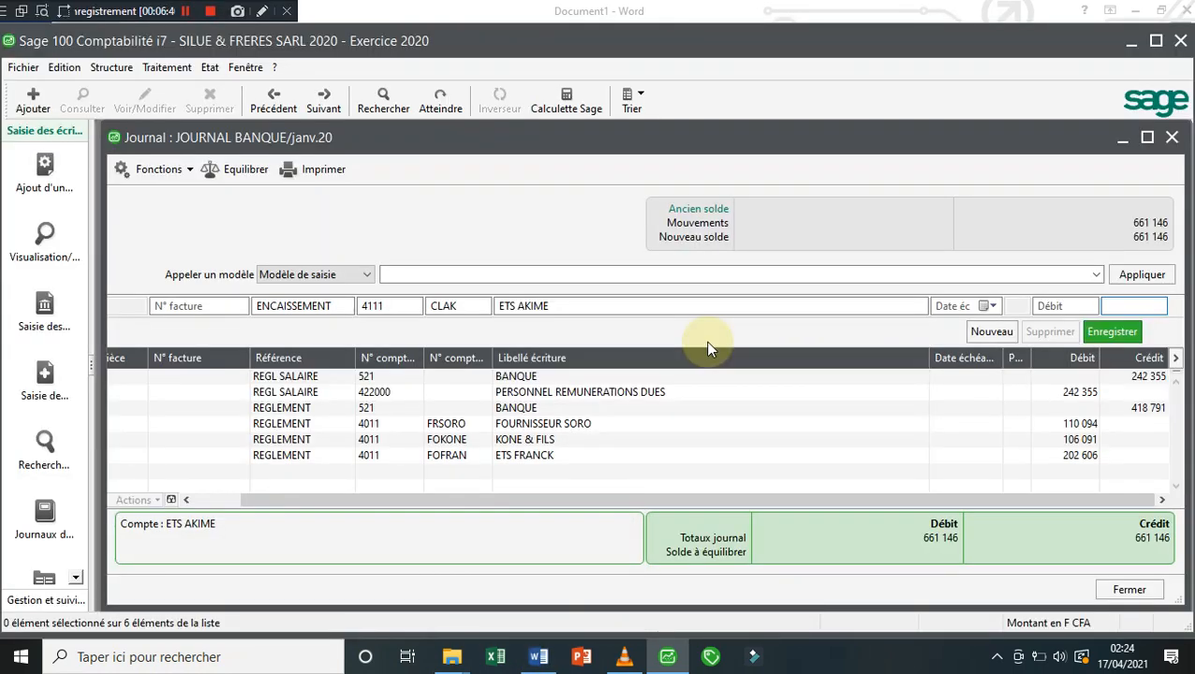
text(1875300)
key(Return)
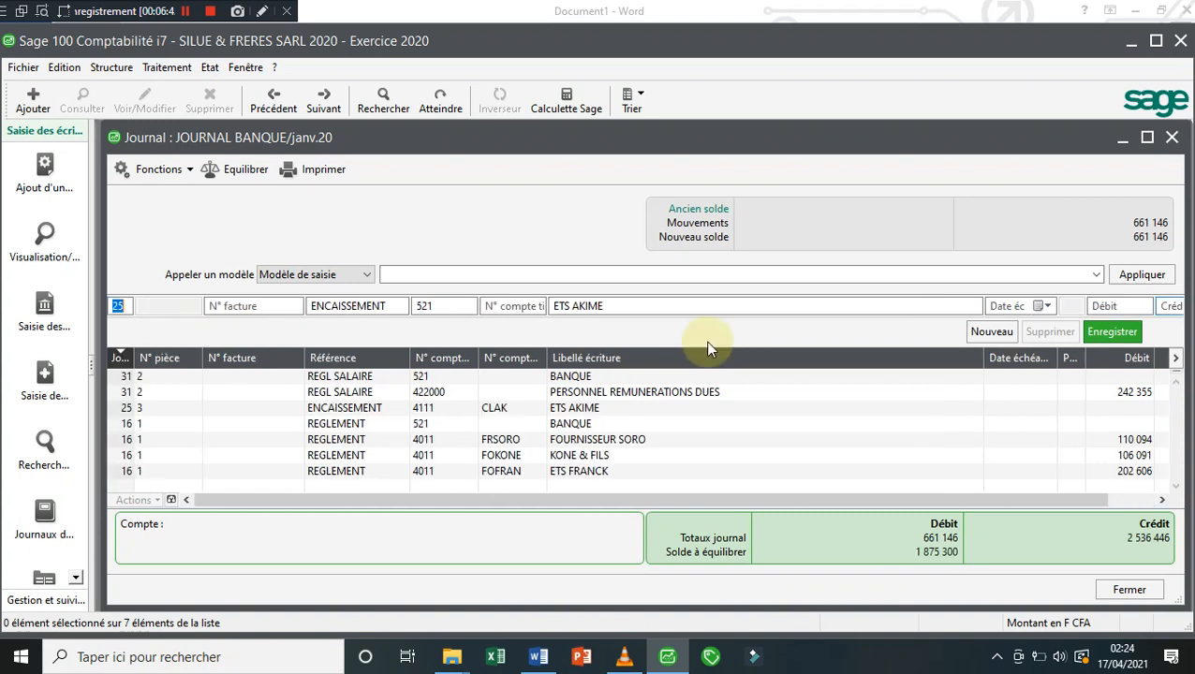
Step: Record the balancing ENCAISSEMENT line for day 25 on bank account 521 with a debit of 1 875 300, keeping the ETS AKIME label
key(Tab)
key(Tab)
key(Tab)
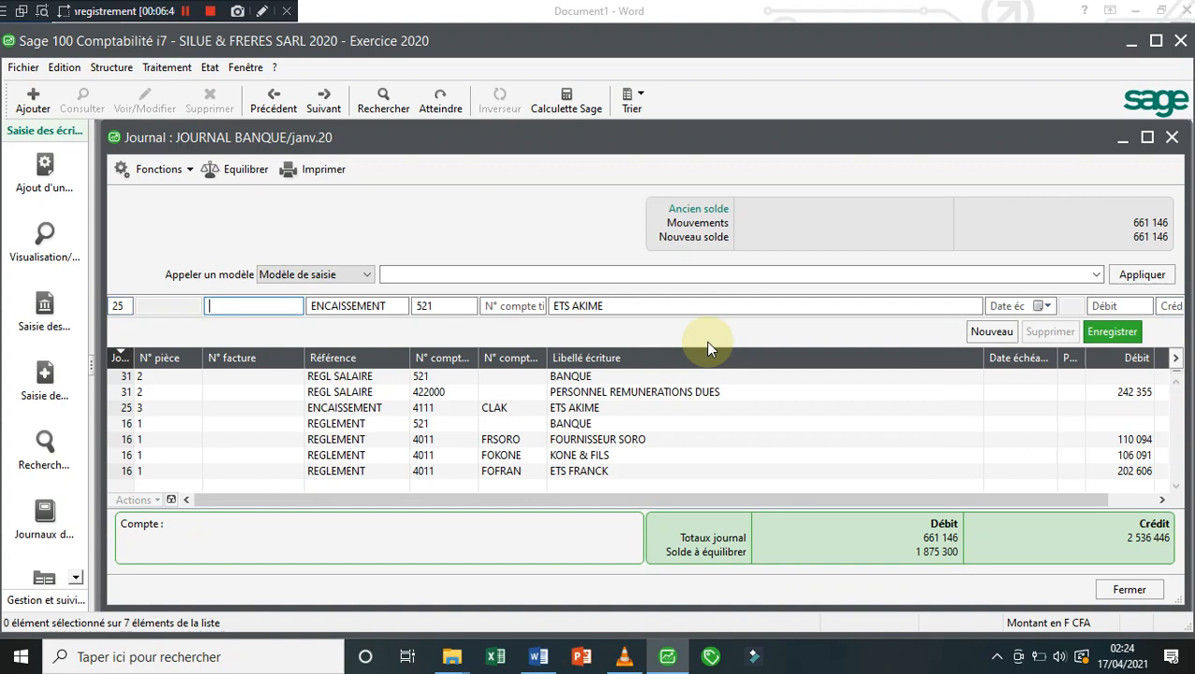
key(Tab)
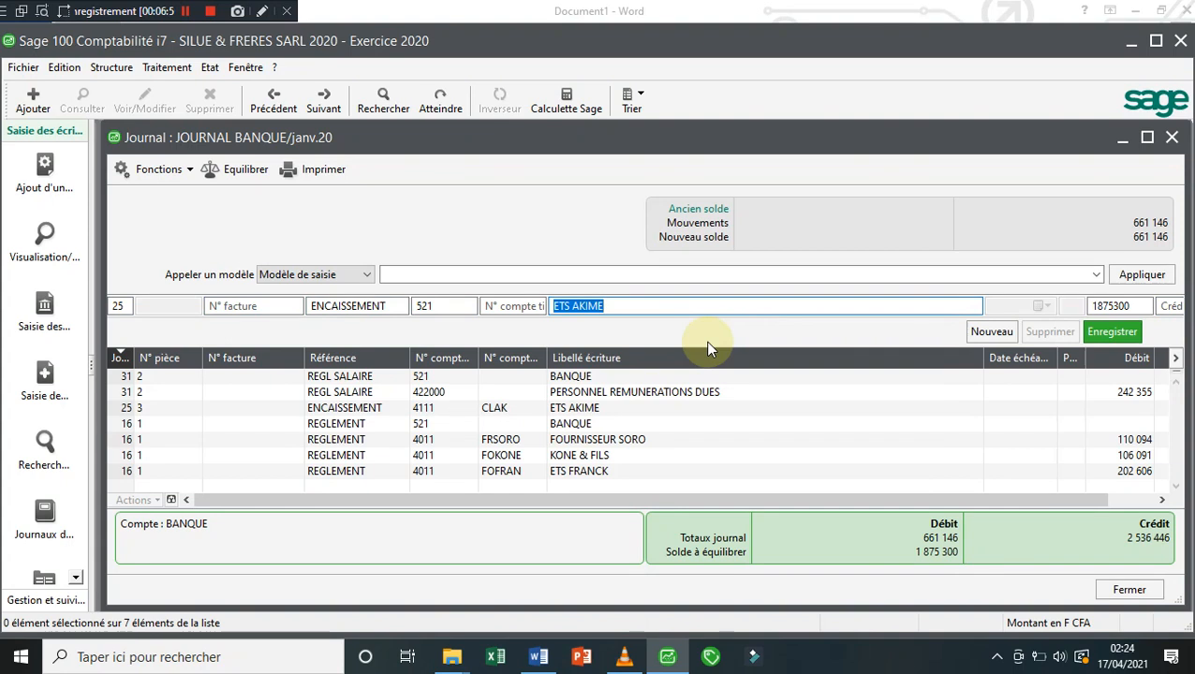
key(Return)
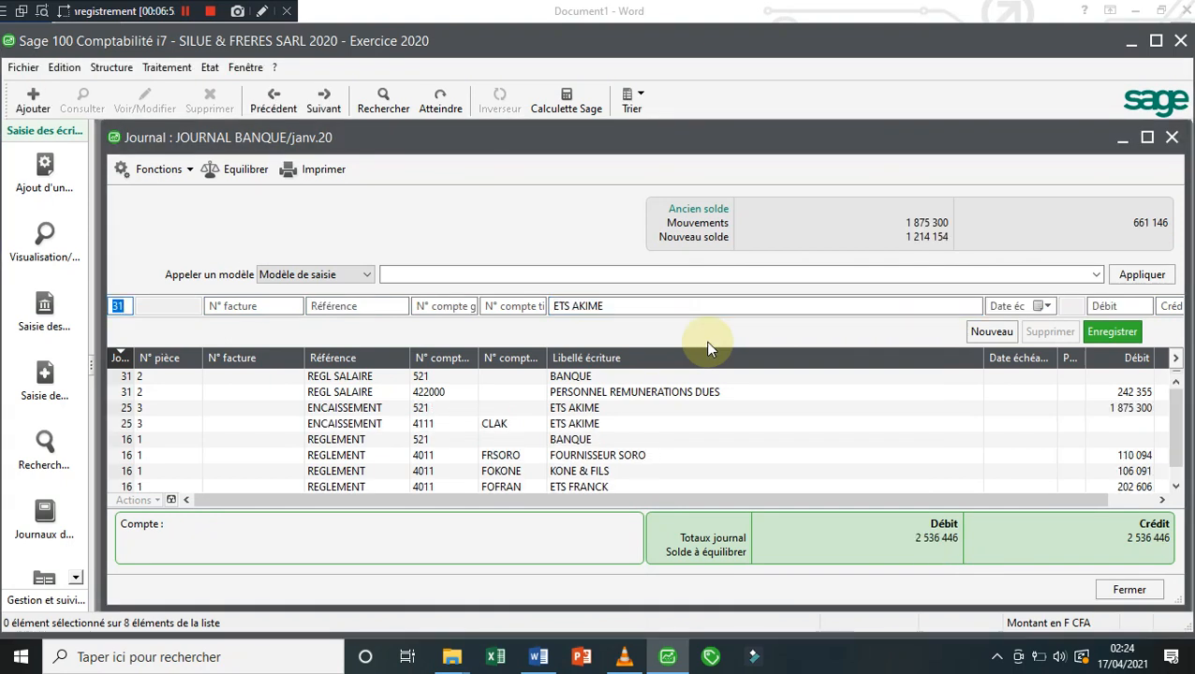
Step: Open the manual bank reconciliation and mark the 250120 ENCAISSEMENT entry as reconciled under treasury document CHEQ0012
click(167, 67)
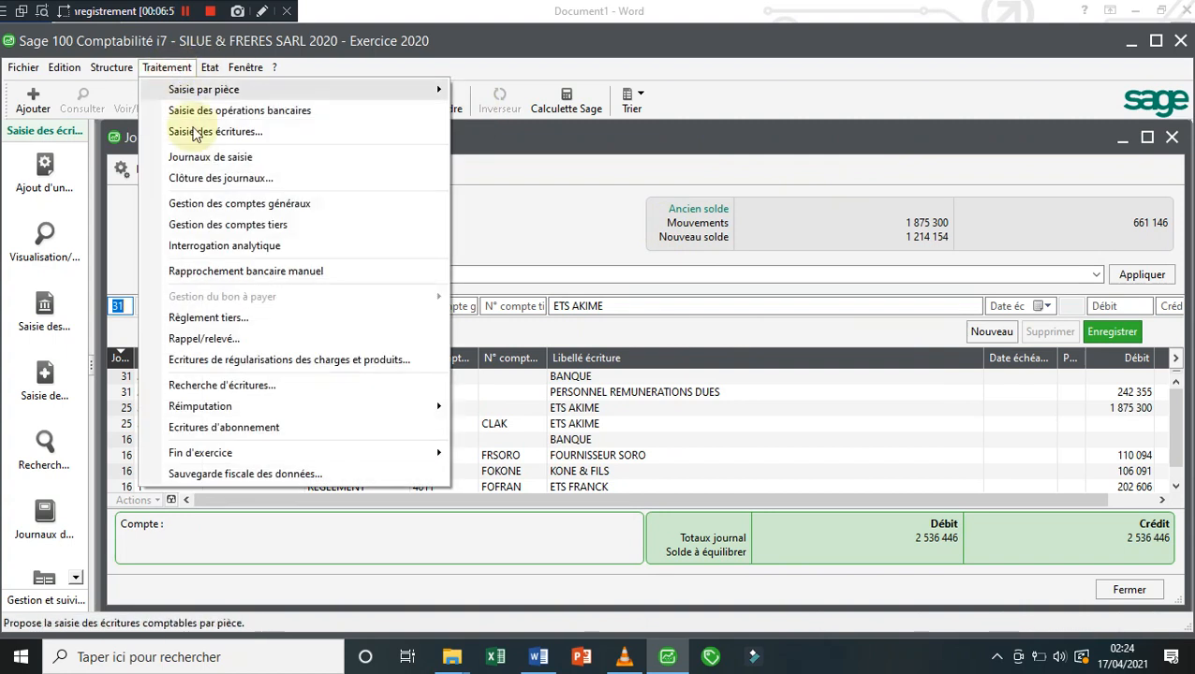
click(249, 272)
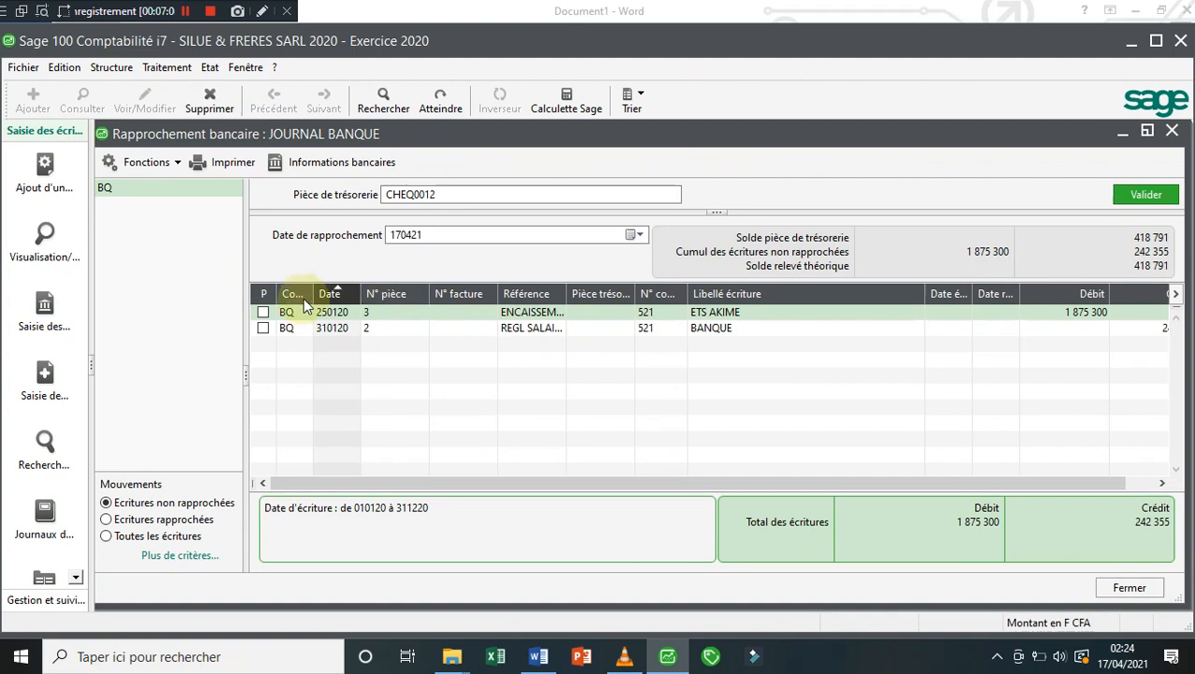
click(263, 314)
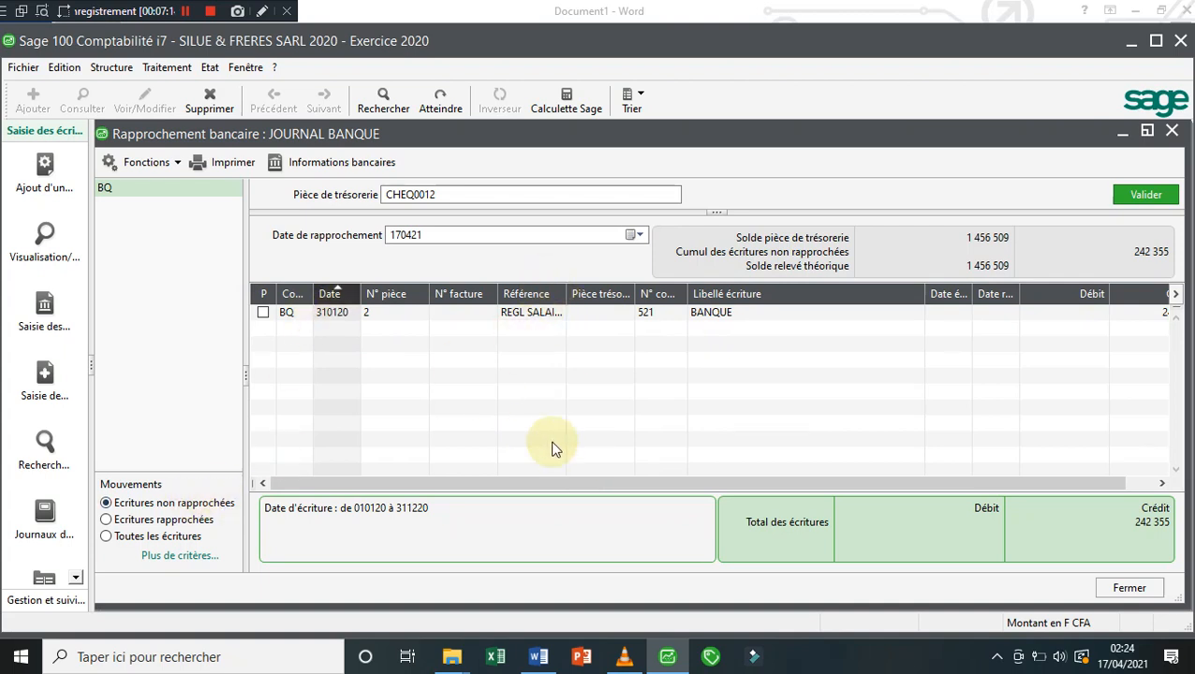
Step: Switch to the bank statement in Word and correct the 27/01/20 label's first word to HONORAIRES
click(539, 657)
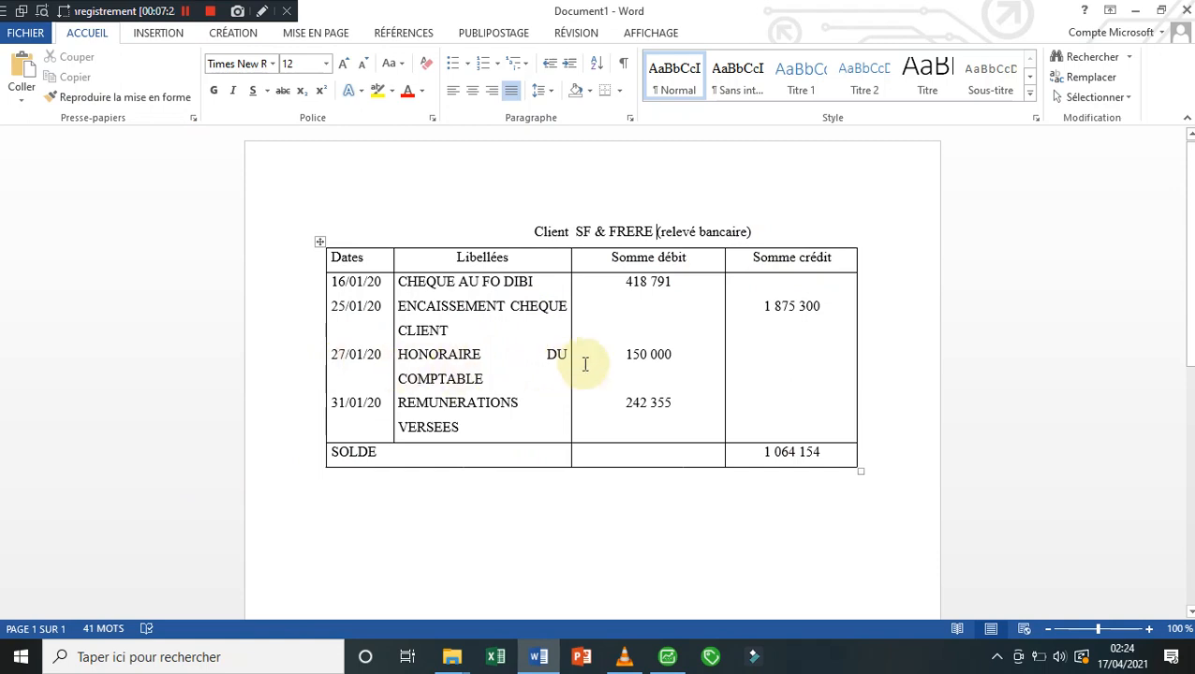
click(484, 354)
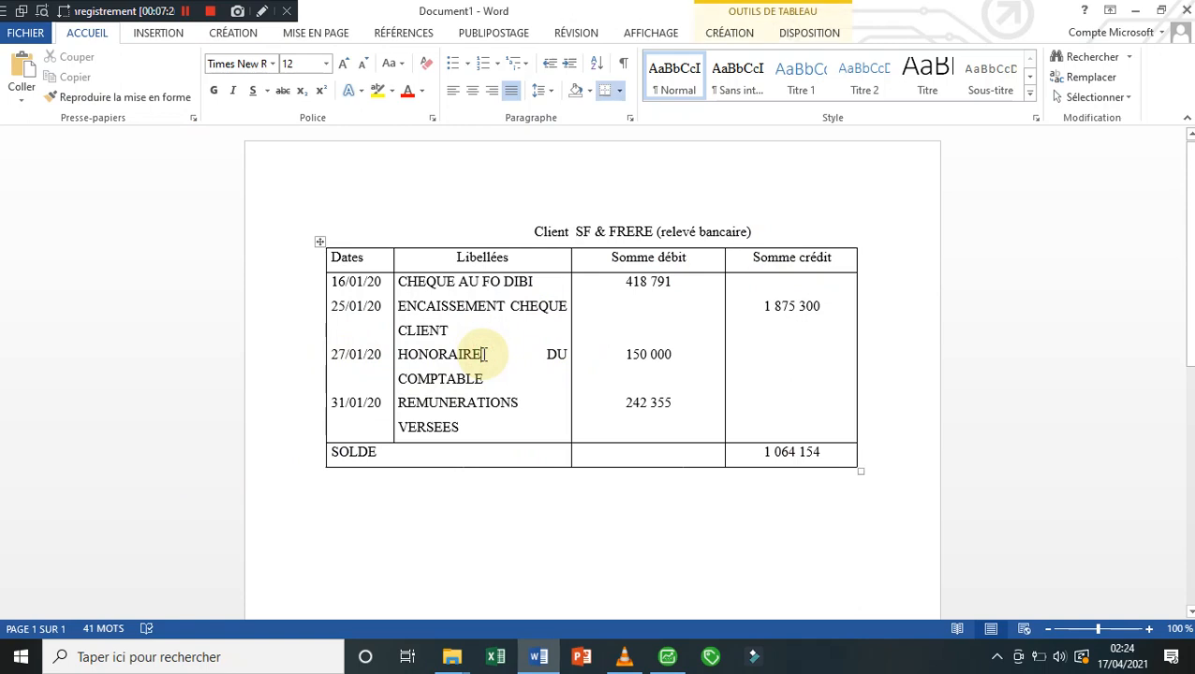
text(S)
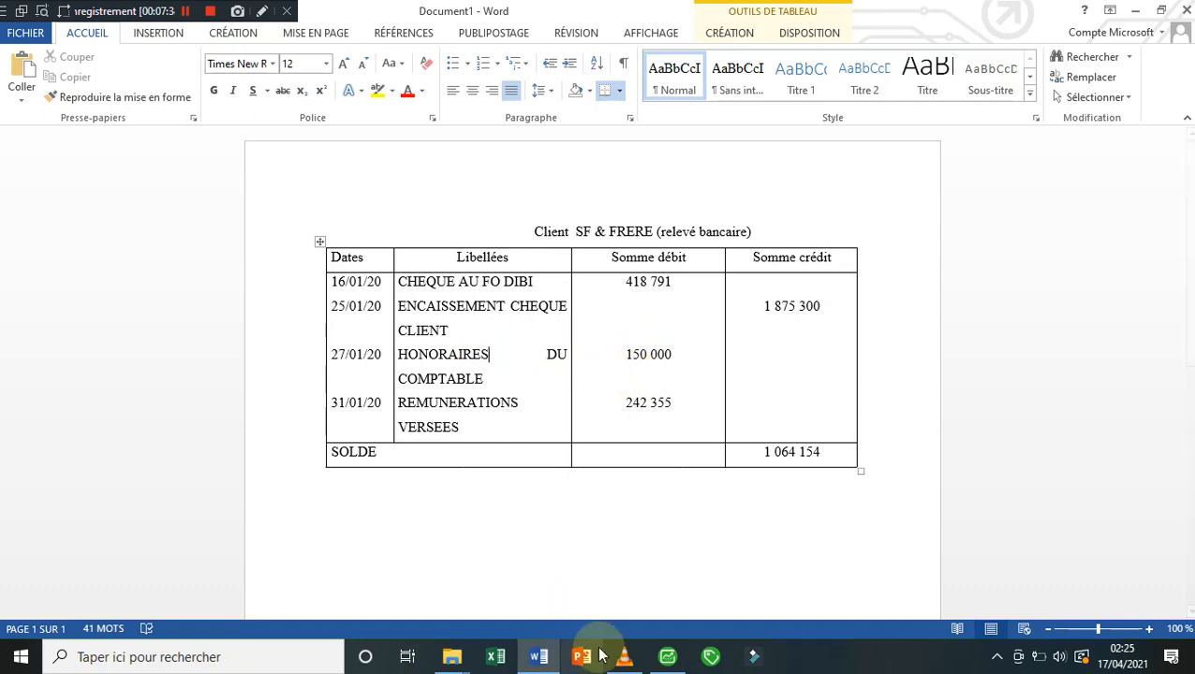
Step: Return to Sage, close the reconciliation, and start a JOURNAL BANQUE line for day 27 with reference HONORAIRES, leaving the invoice number blank
click(668, 658)
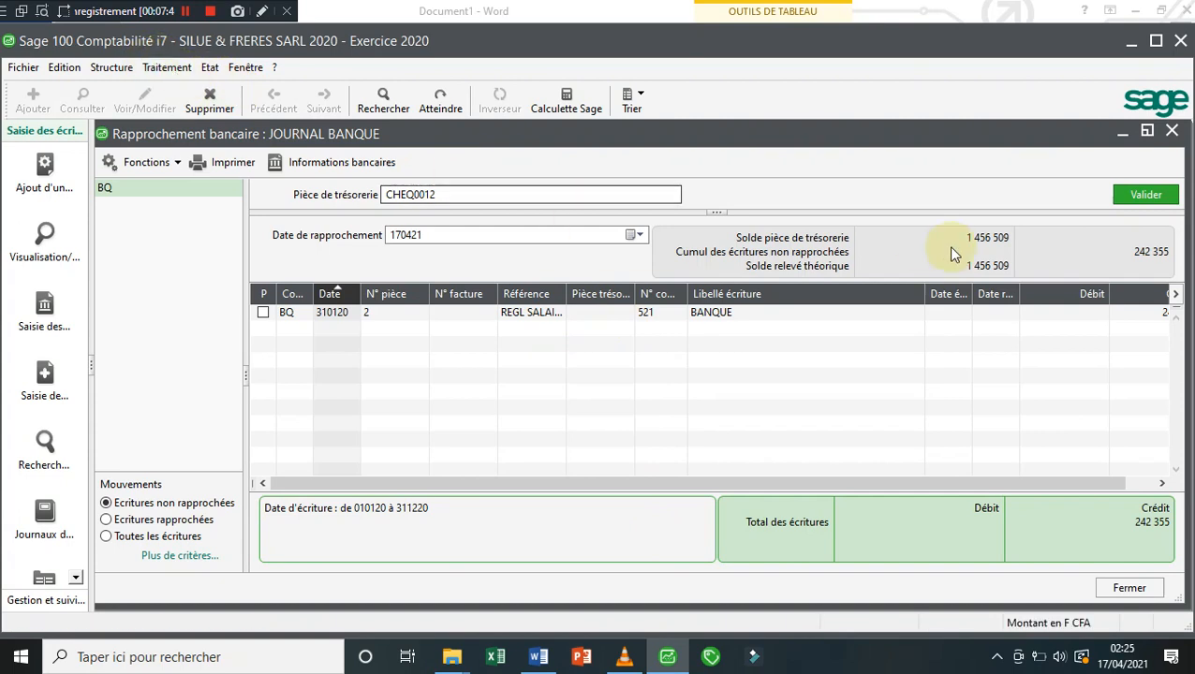
click(1171, 134)
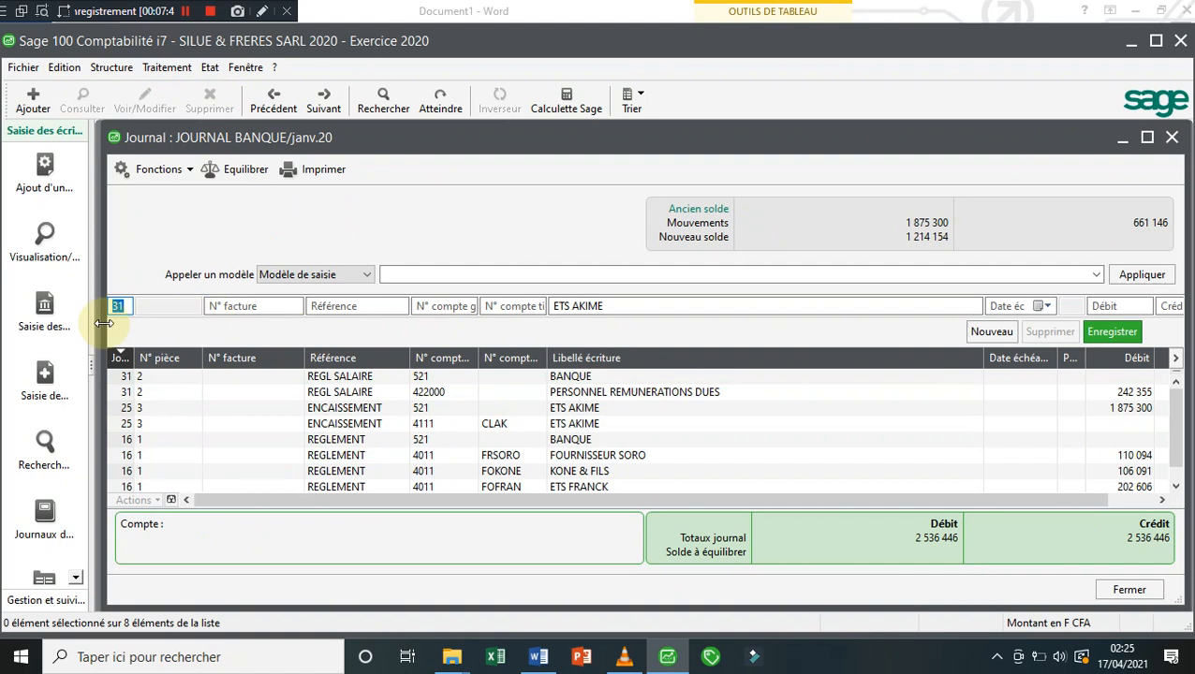
text(27)
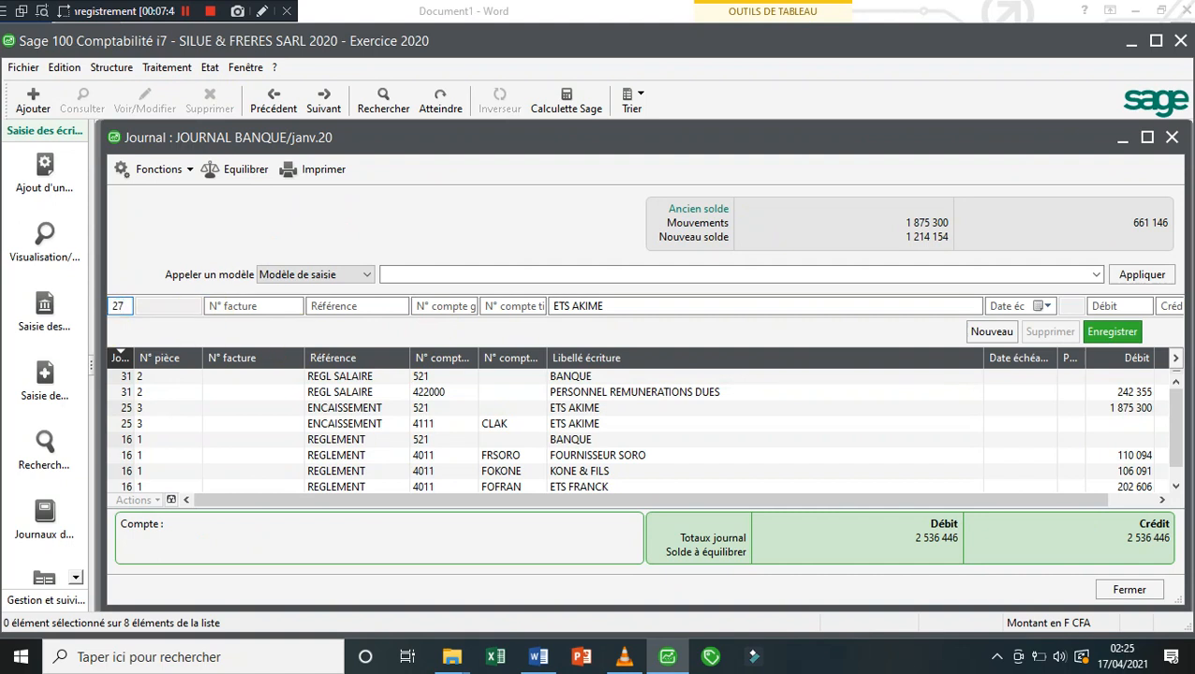
key(Tab)
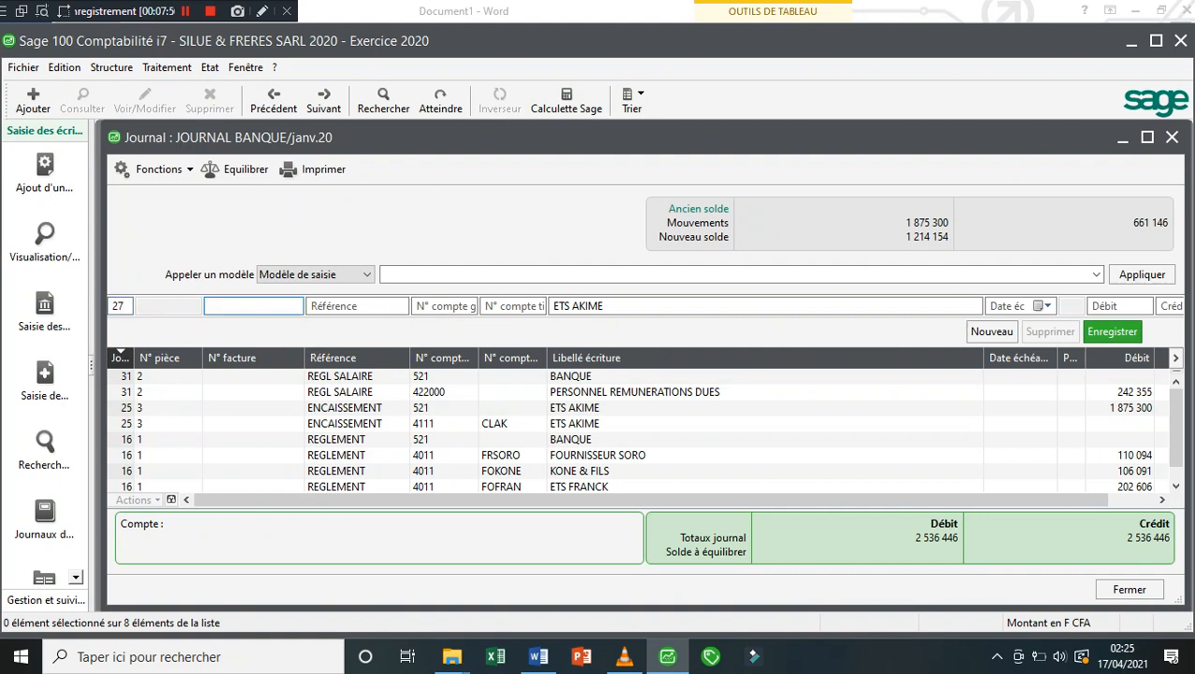
key(Tab)
text(HONO)
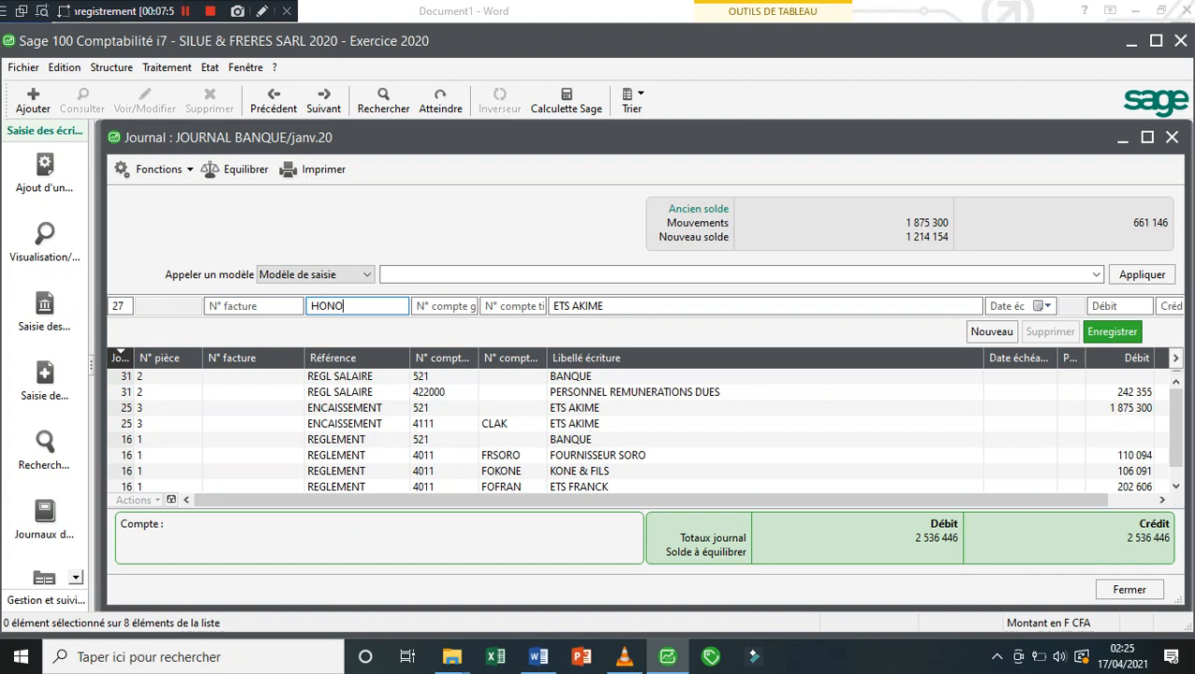
text(RAIE)
key(BackSpace)
key(Tab)
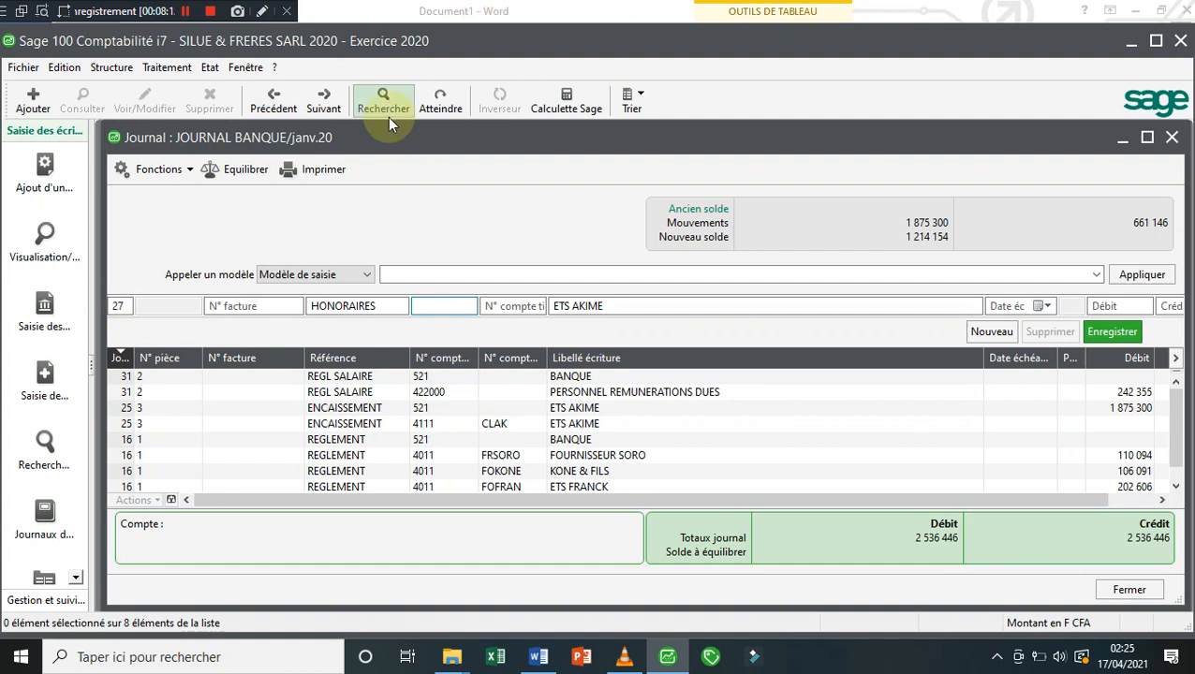
Step: Assign general account 632400 to the HONORAIRES line and set its label to HONORAIRES DES PROFESSIONS REGLEMEN
click(194, 15)
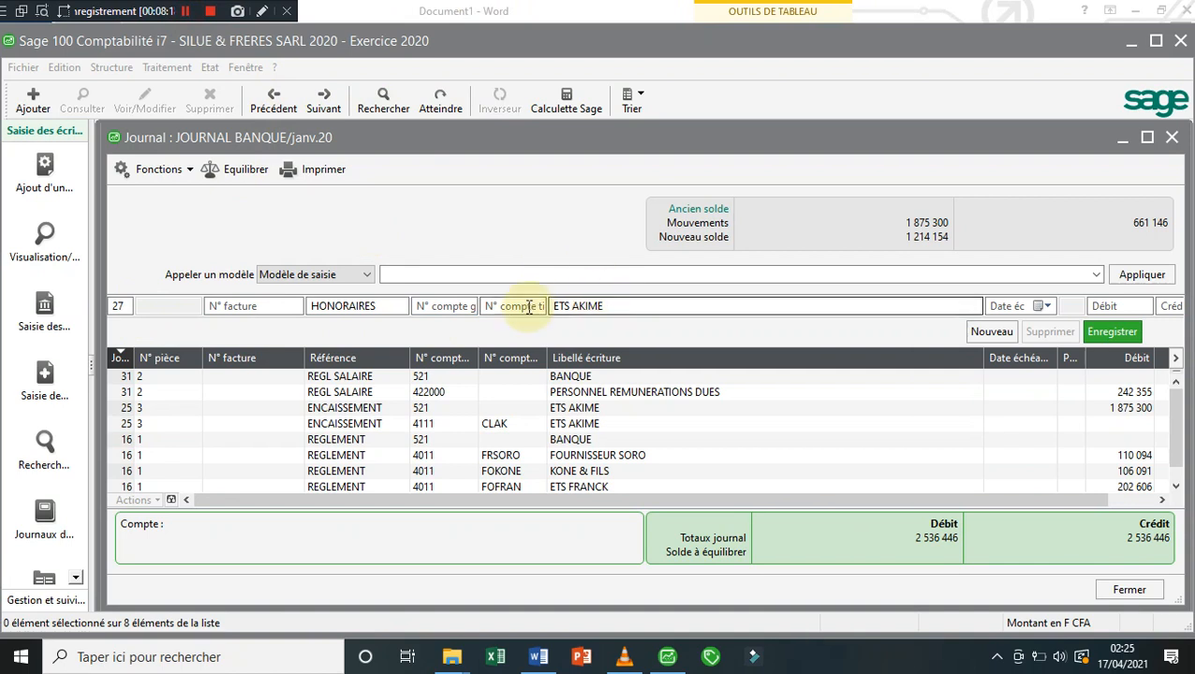
click(453, 306)
text(63)
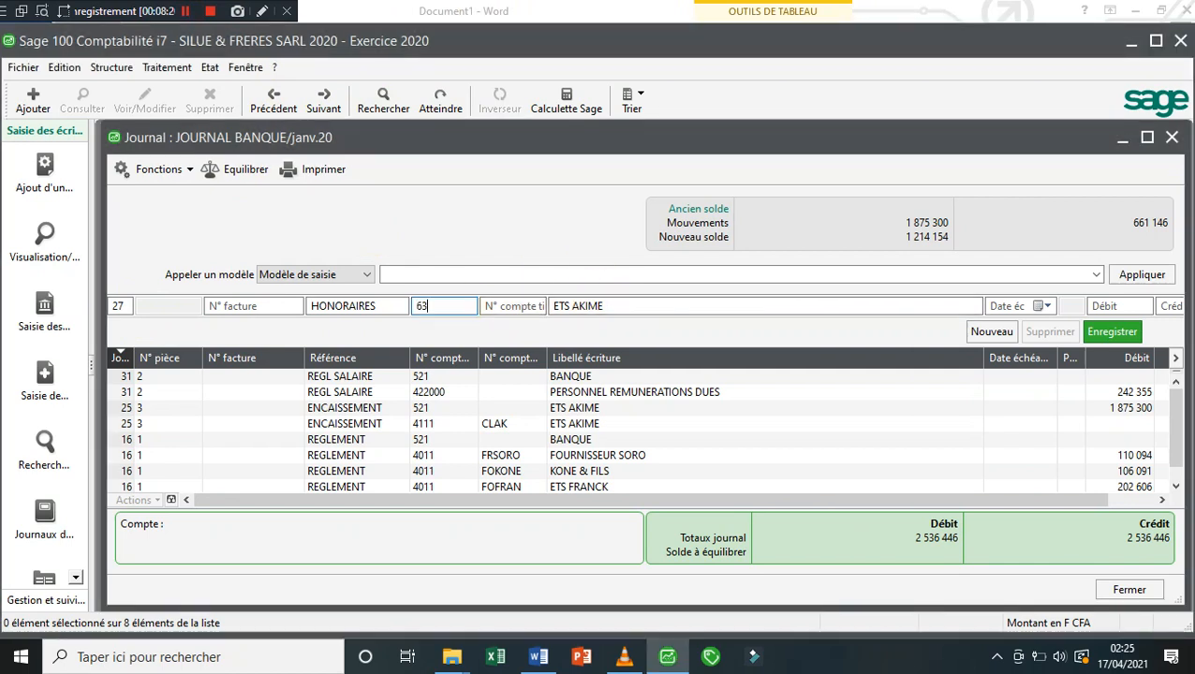
click(453, 307)
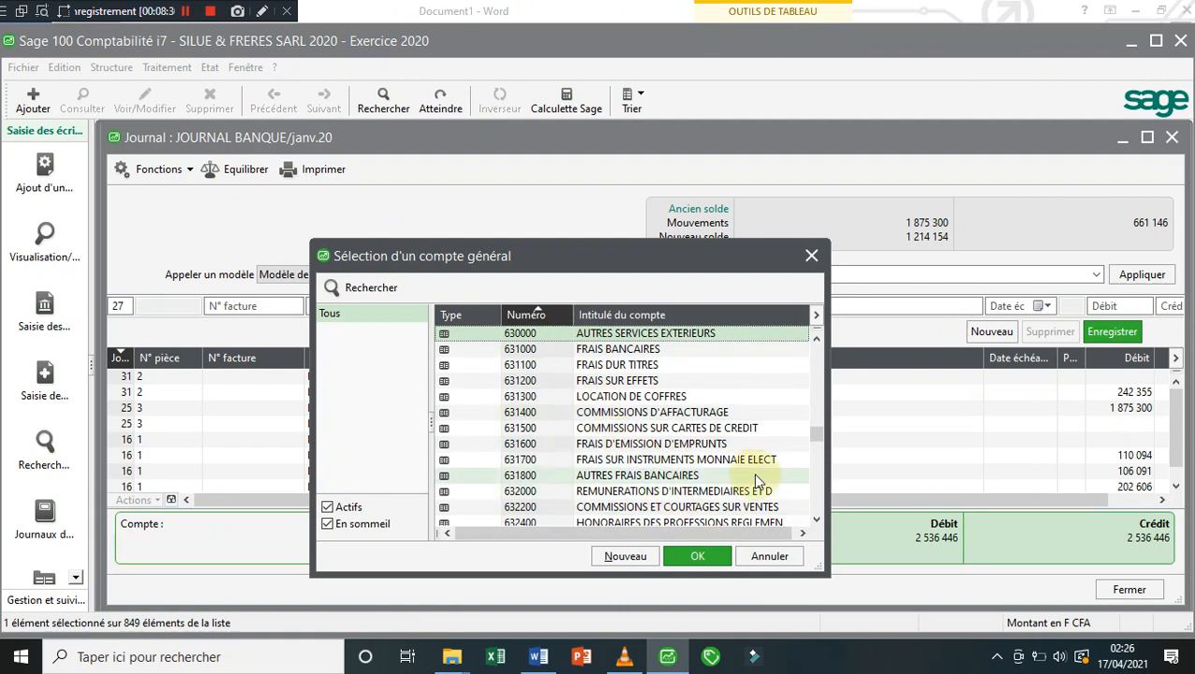
click(705, 522)
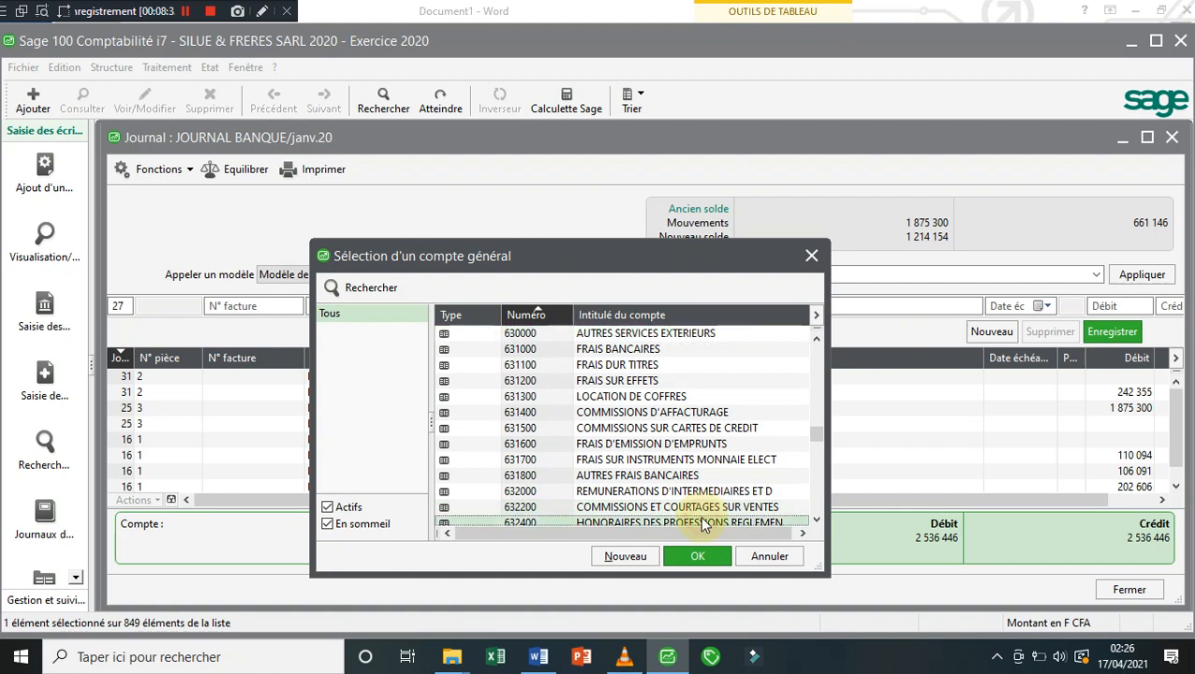
click(697, 556)
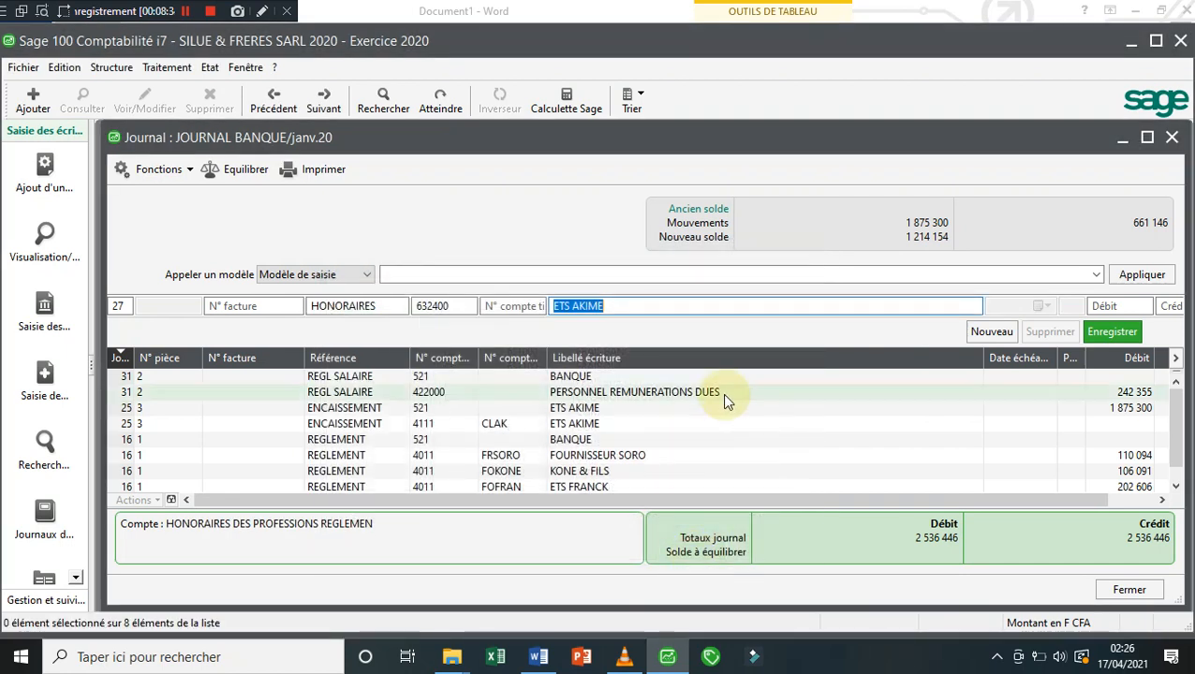
click(290, 526)
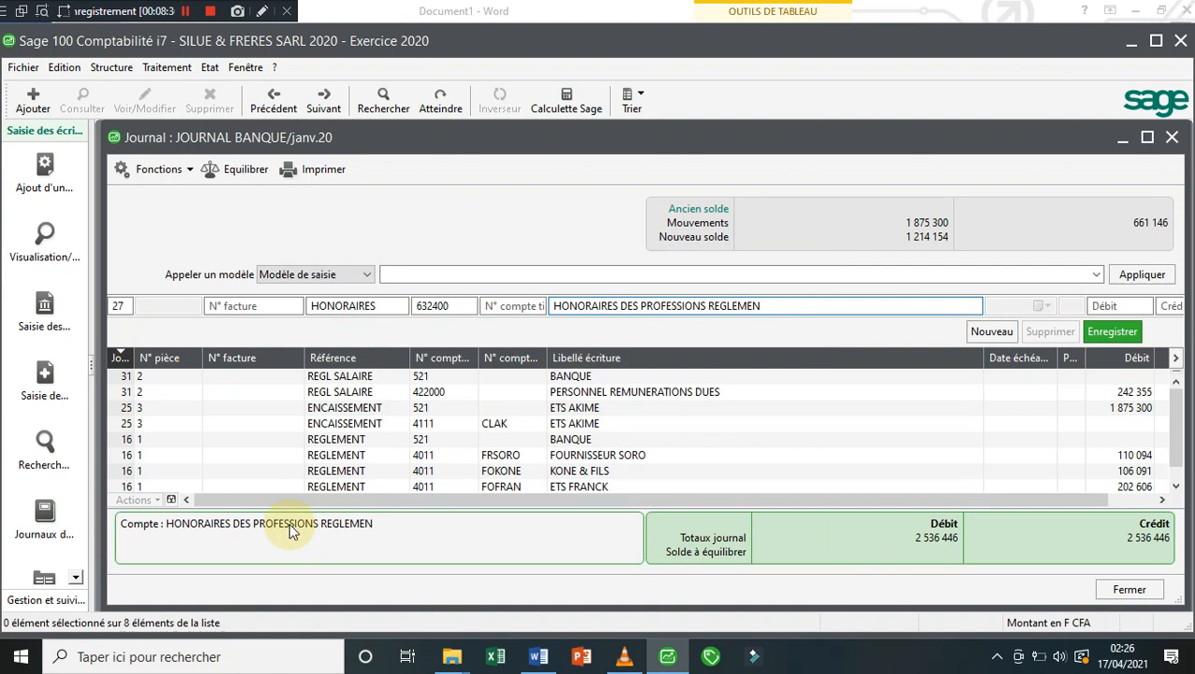
key(Tab)
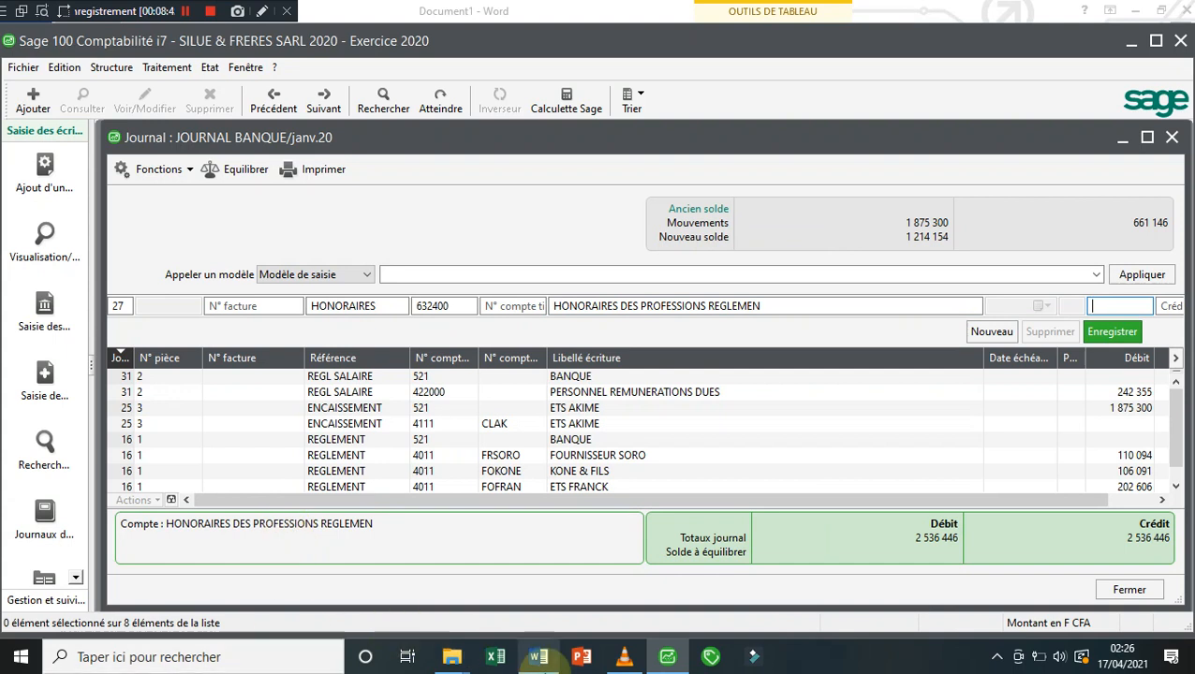
Step: Check the accountant's fee in the Word bank statement, and record the HONORAIRES line in Sage with a debit of 150 000
mouse_move(538, 659)
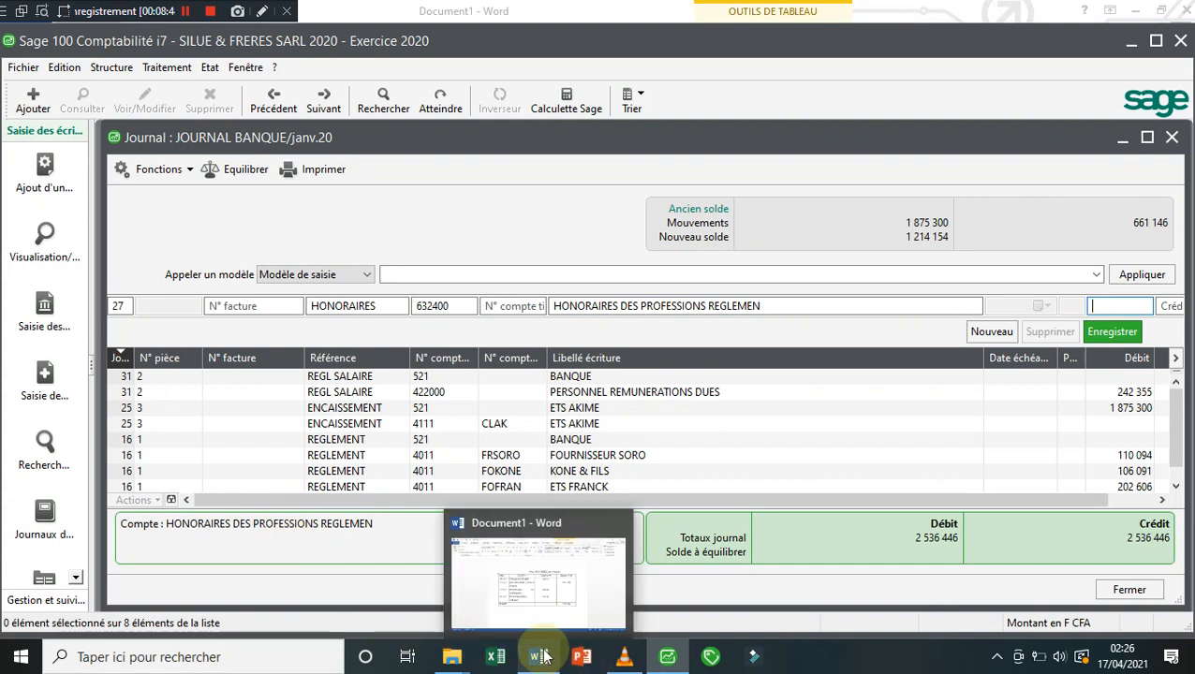
click(546, 625)
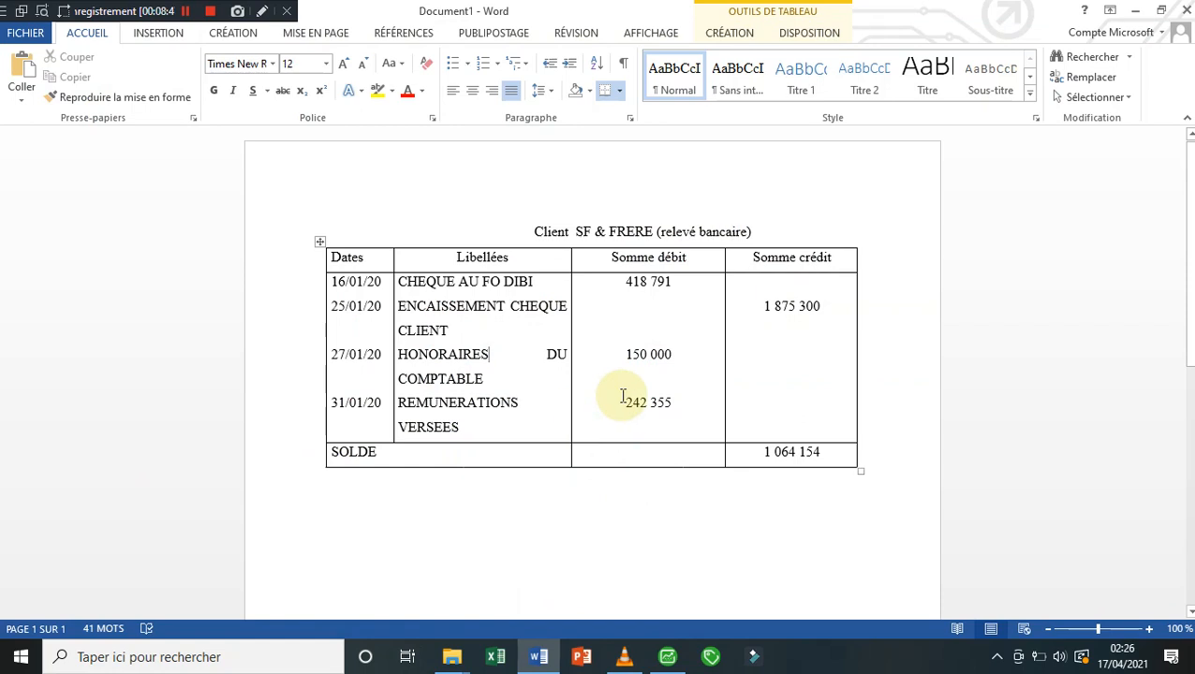
mouse_move(543, 655)
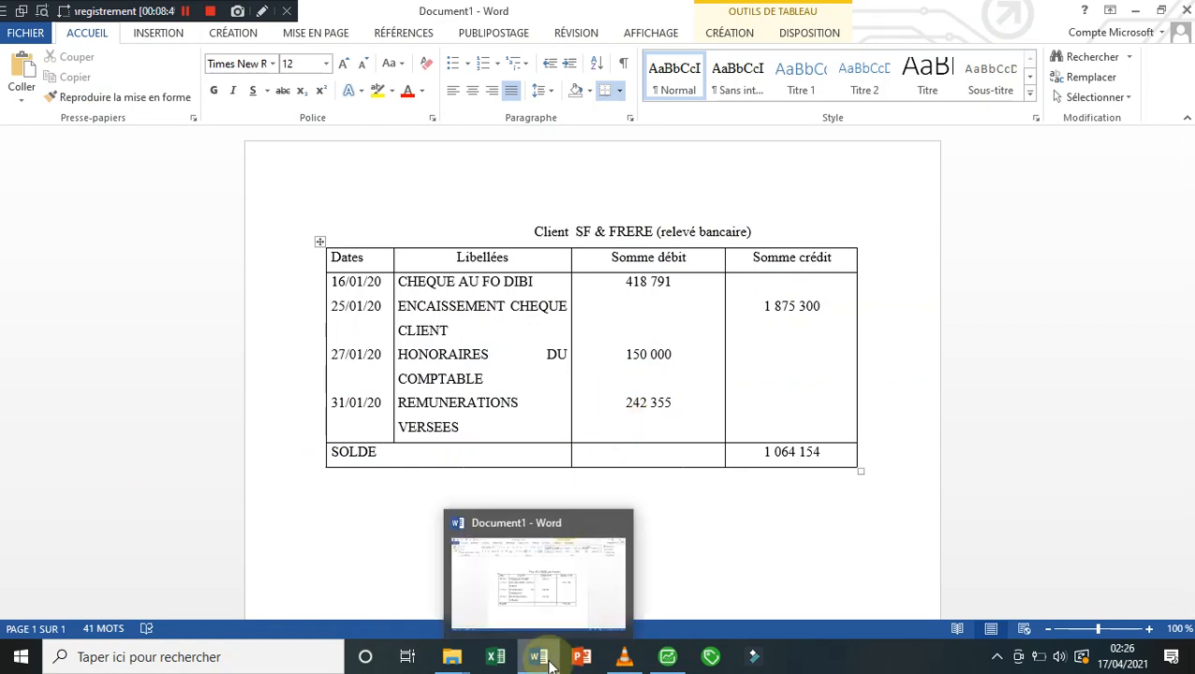
click(592, 582)
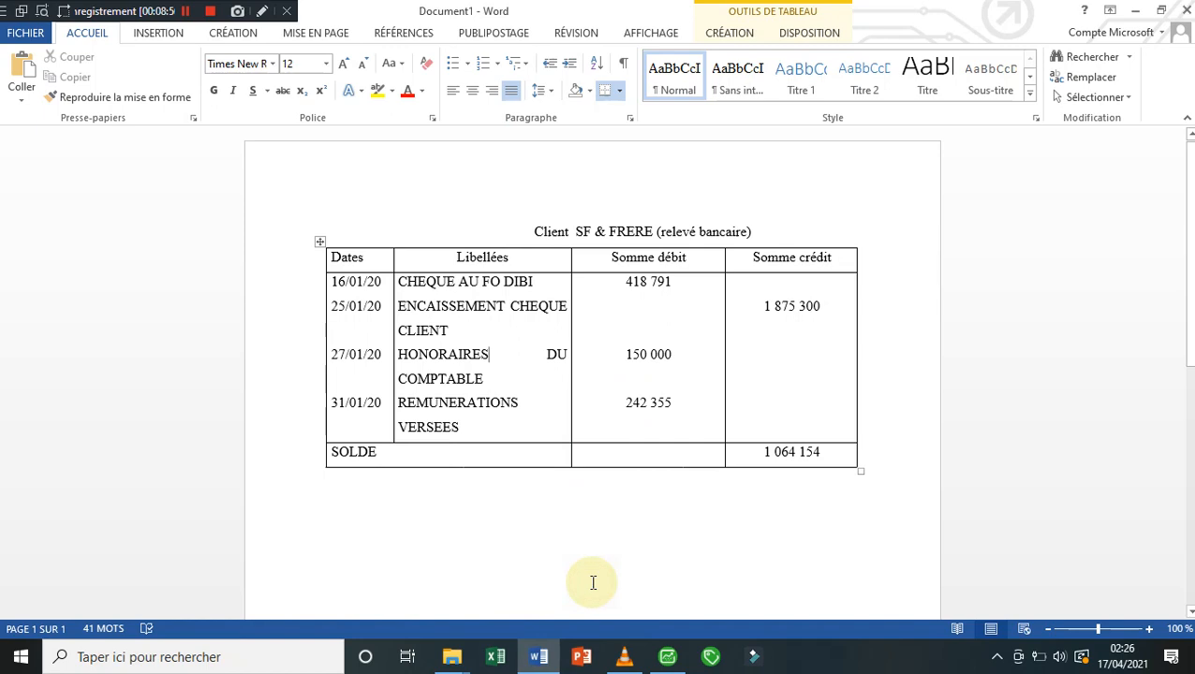
click(664, 659)
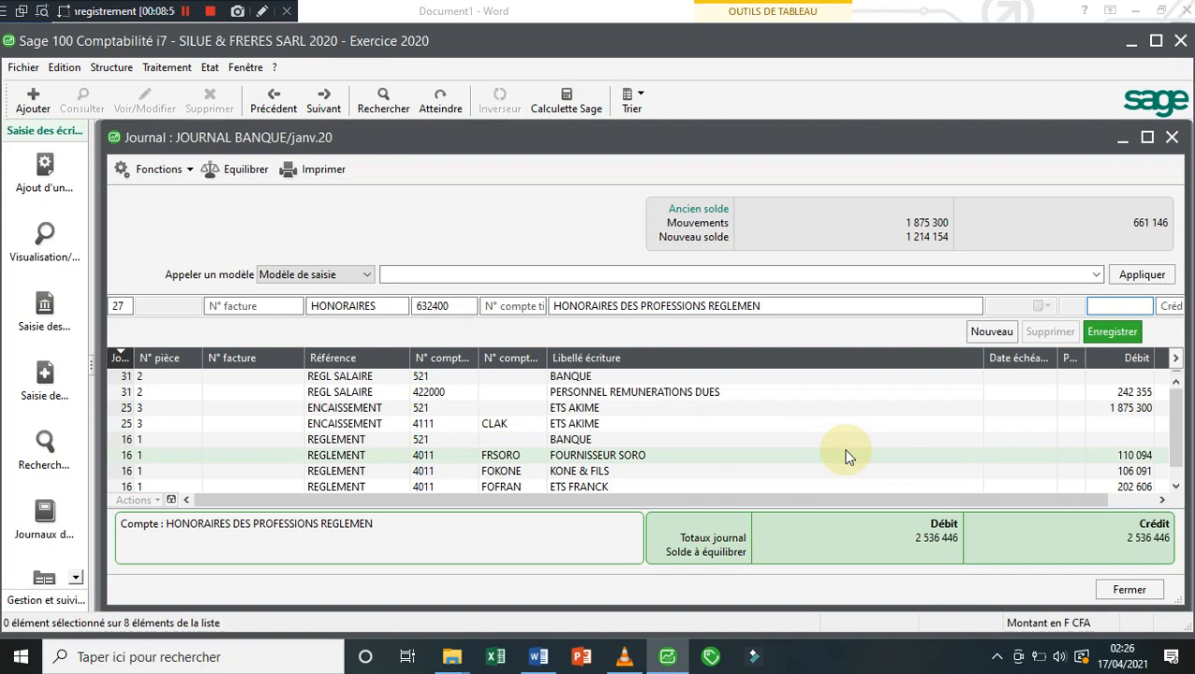
text(150000)
key(Return)
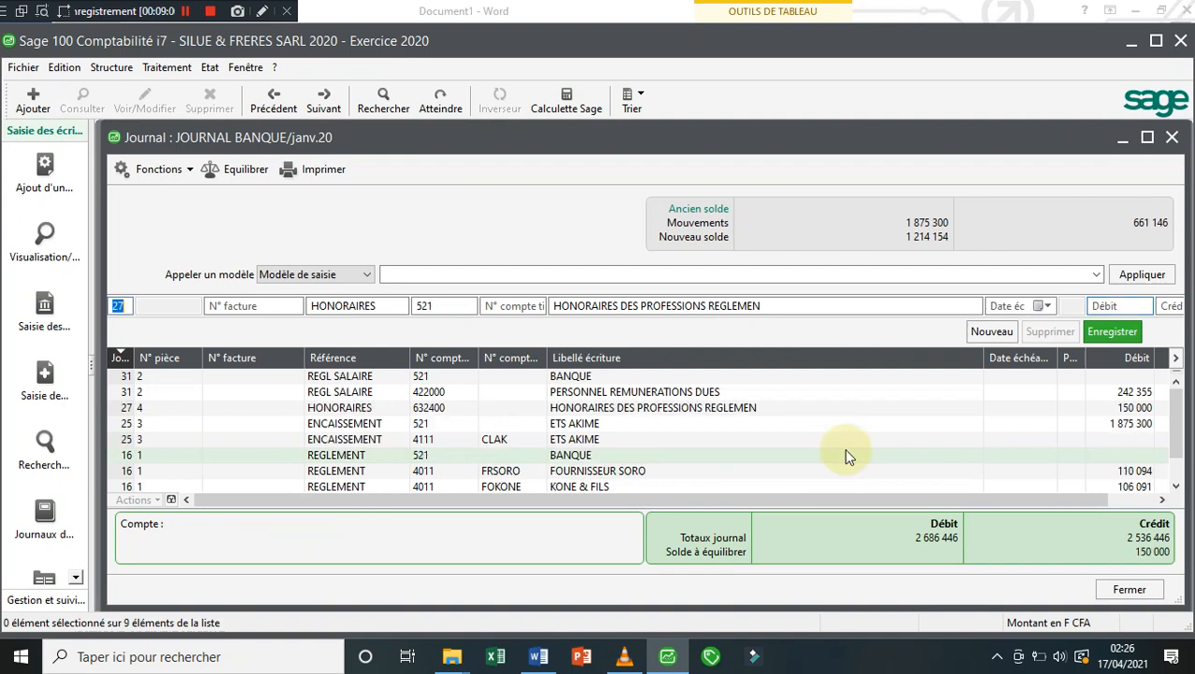
Step: Record the balancing line for the accountant's fee on account 521 with label BANQUE and a credit of 150 000
key(Return)
key(Return)
key(Return)
key(Return)
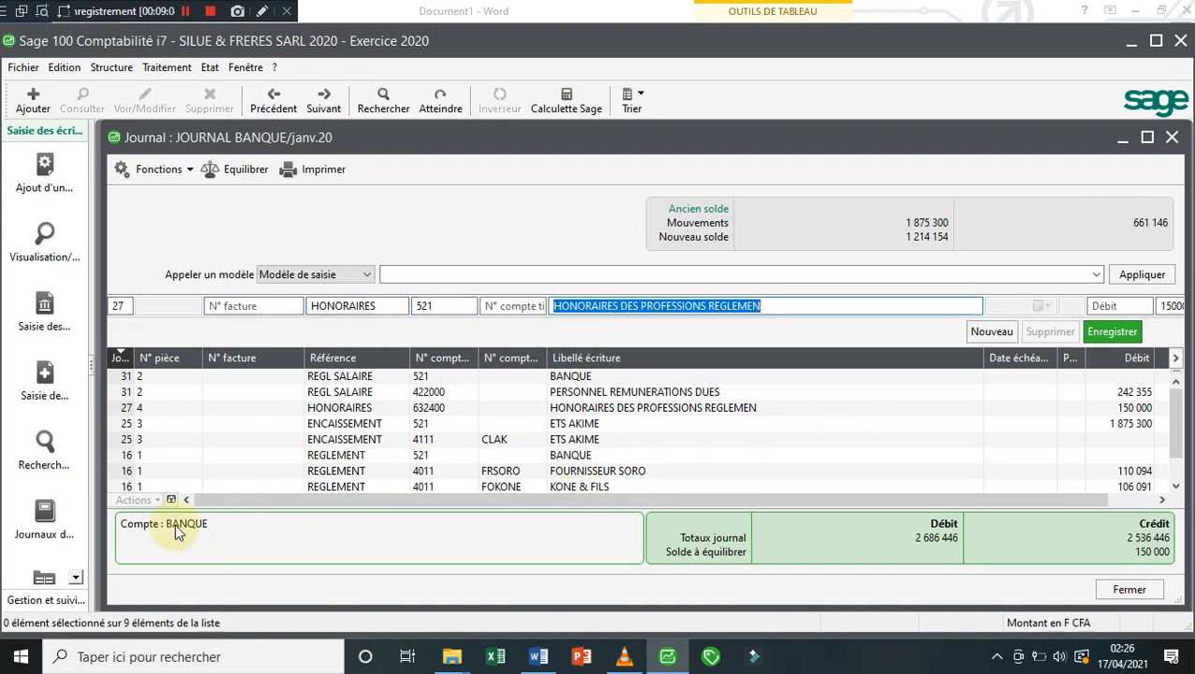
text(BANQUE)
key(Return)
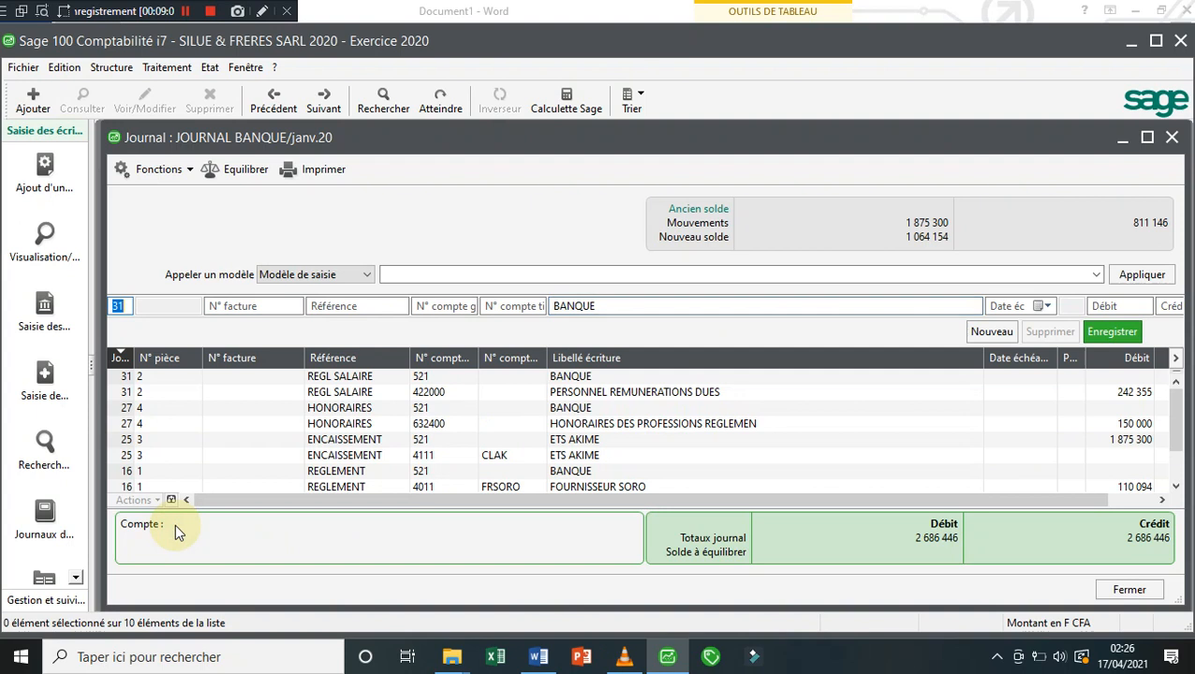
Step: Compare the journal's new balance with the SOLDE line of the Word bank statement, and close the January JOURNAL BANQUE in Sage
click(538, 657)
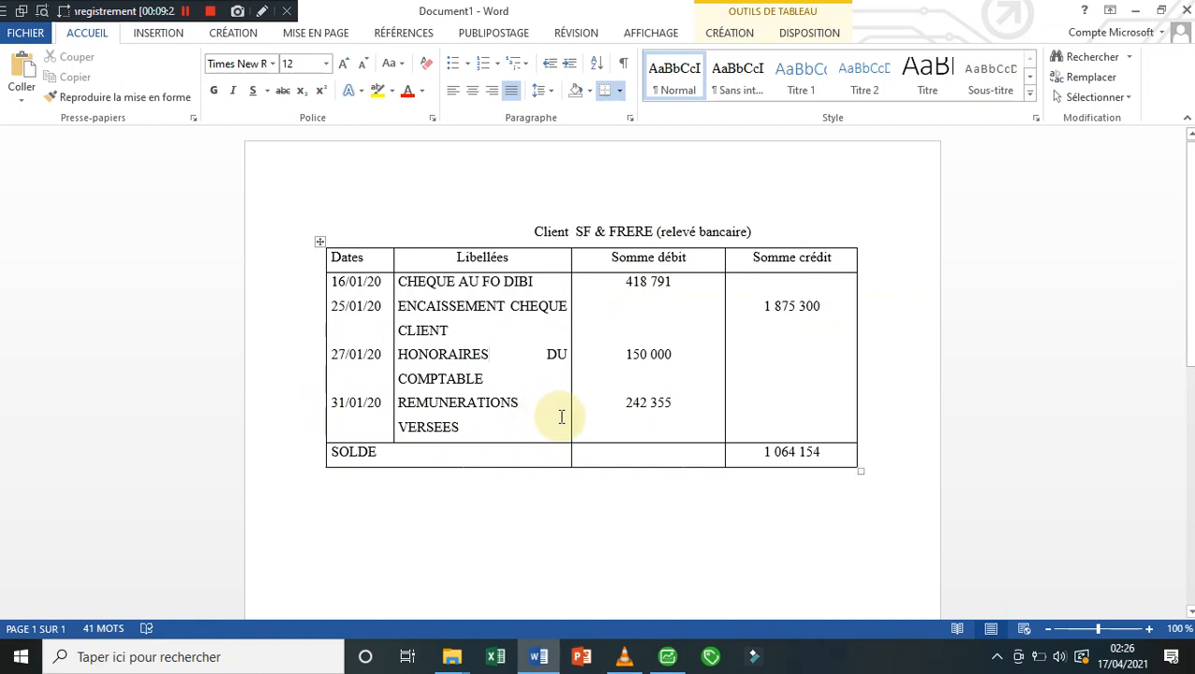
click(668, 654)
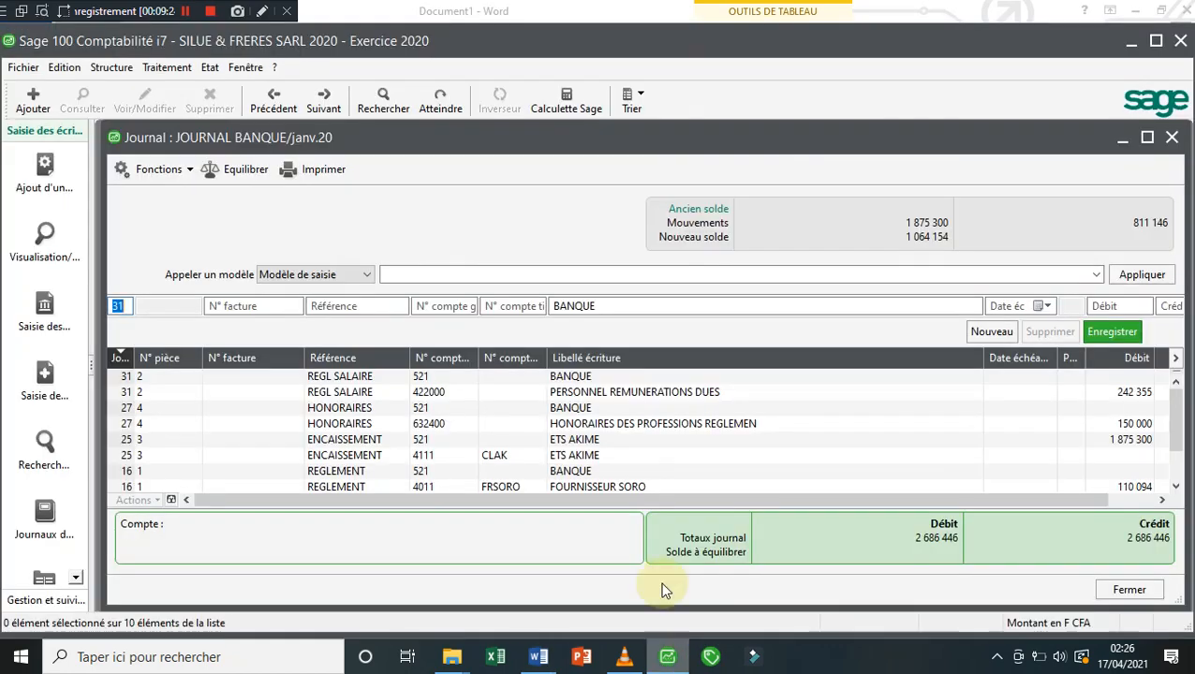
click(1172, 137)
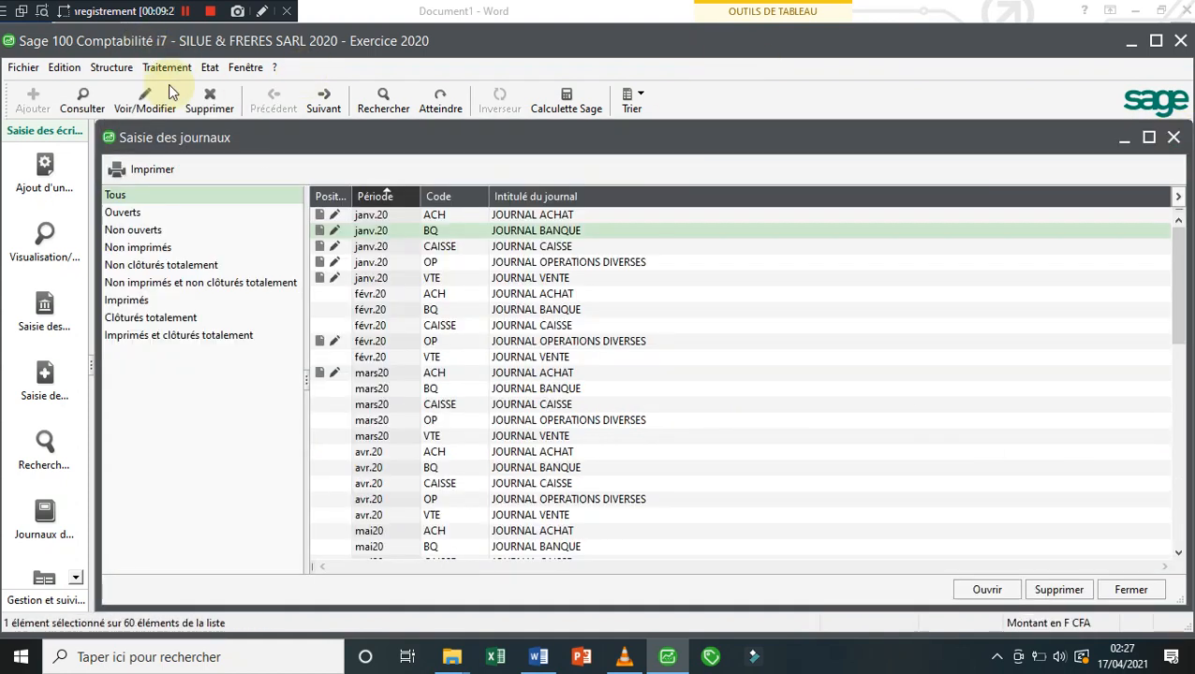
Step: Open the manual bank reconciliation for journal BQ with reconciliation date 170421
click(158, 71)
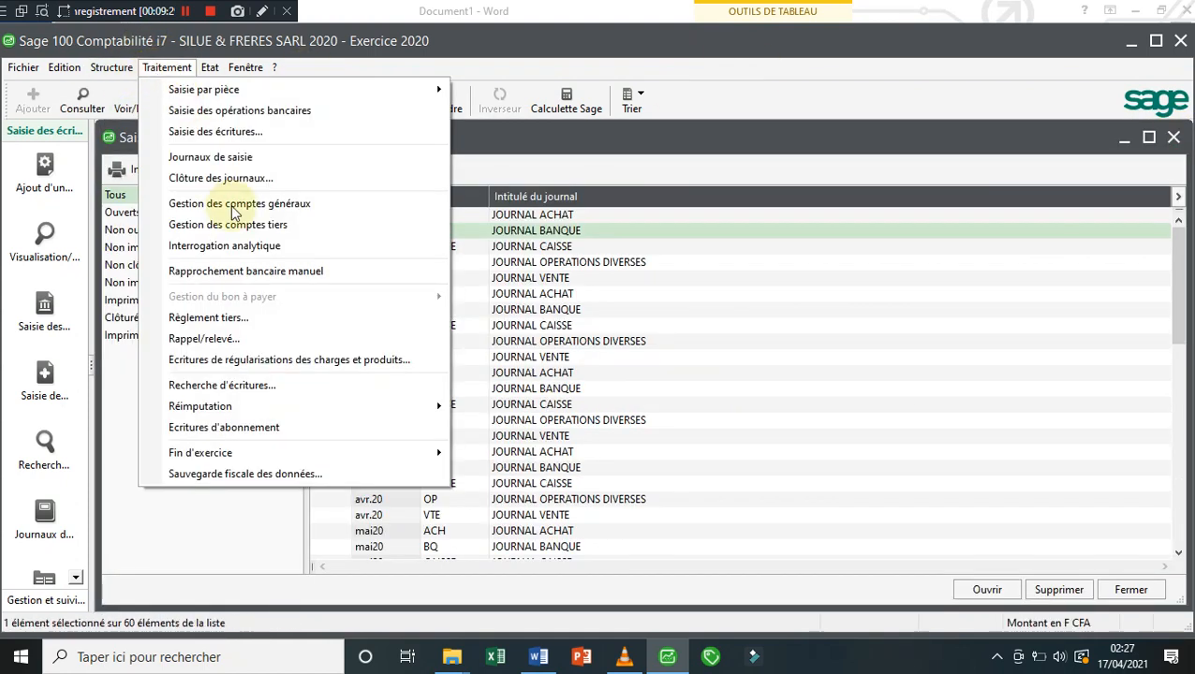
click(243, 271)
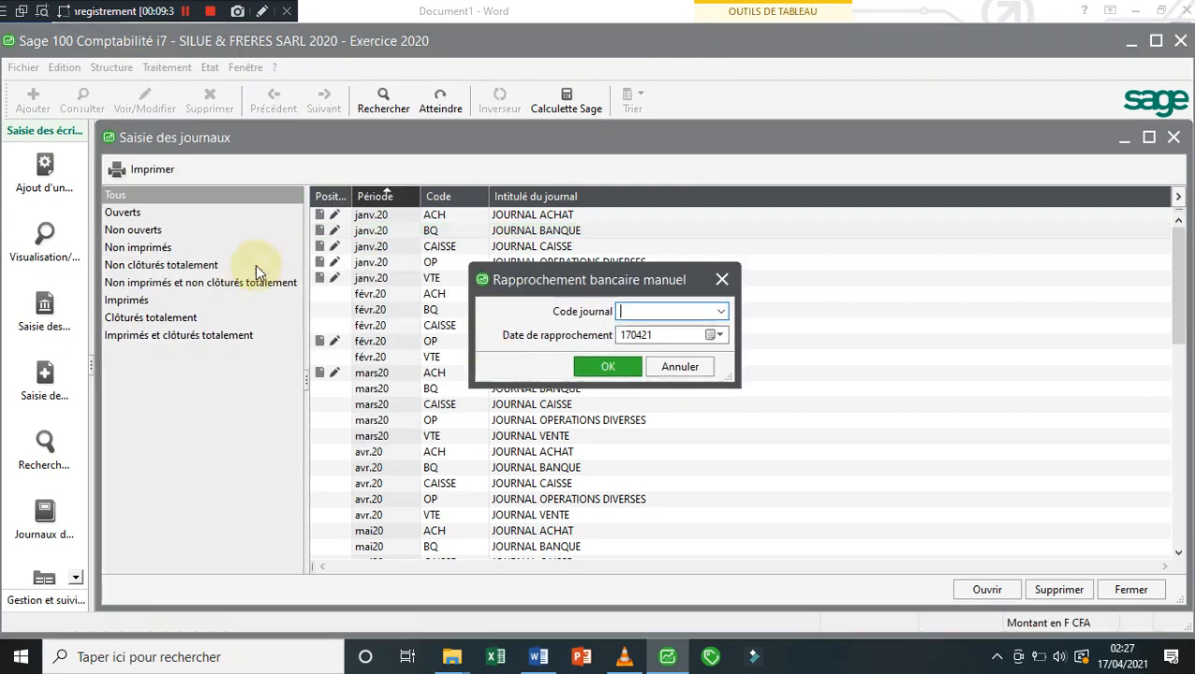
click(649, 315)
click(721, 313)
click(717, 313)
click(606, 366)
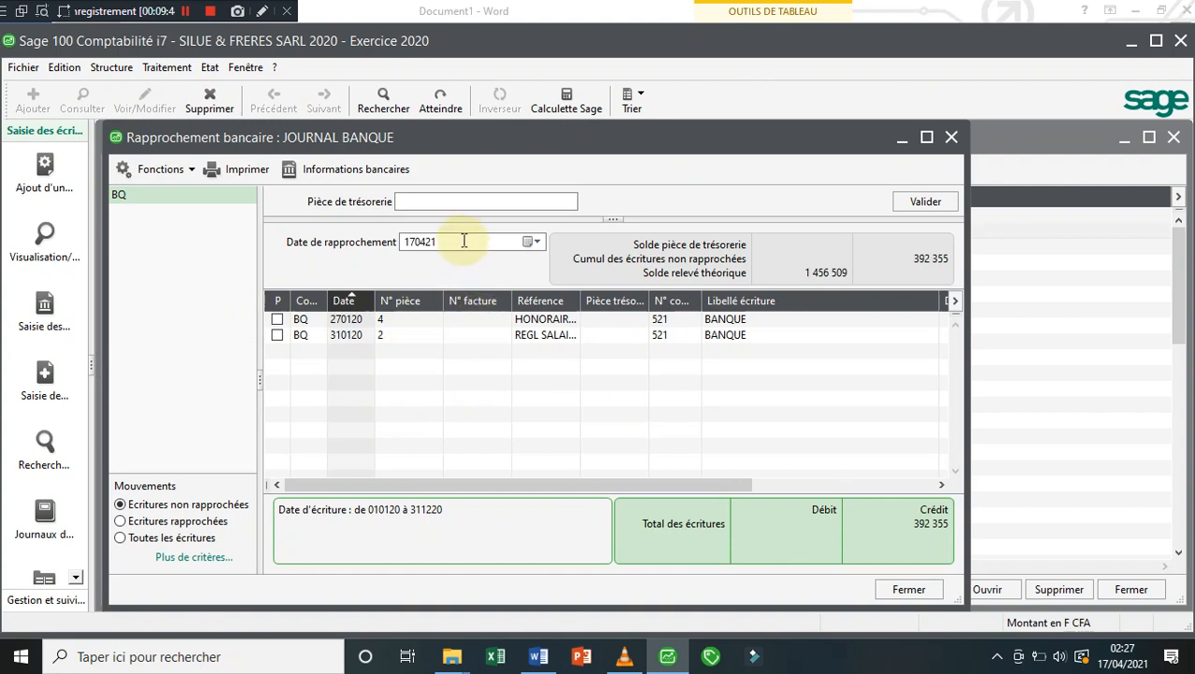
Step: Set the treasury document to CHEQ0125 and mark the 27/01/20 HONORAIRES entry as reconciled
click(469, 200)
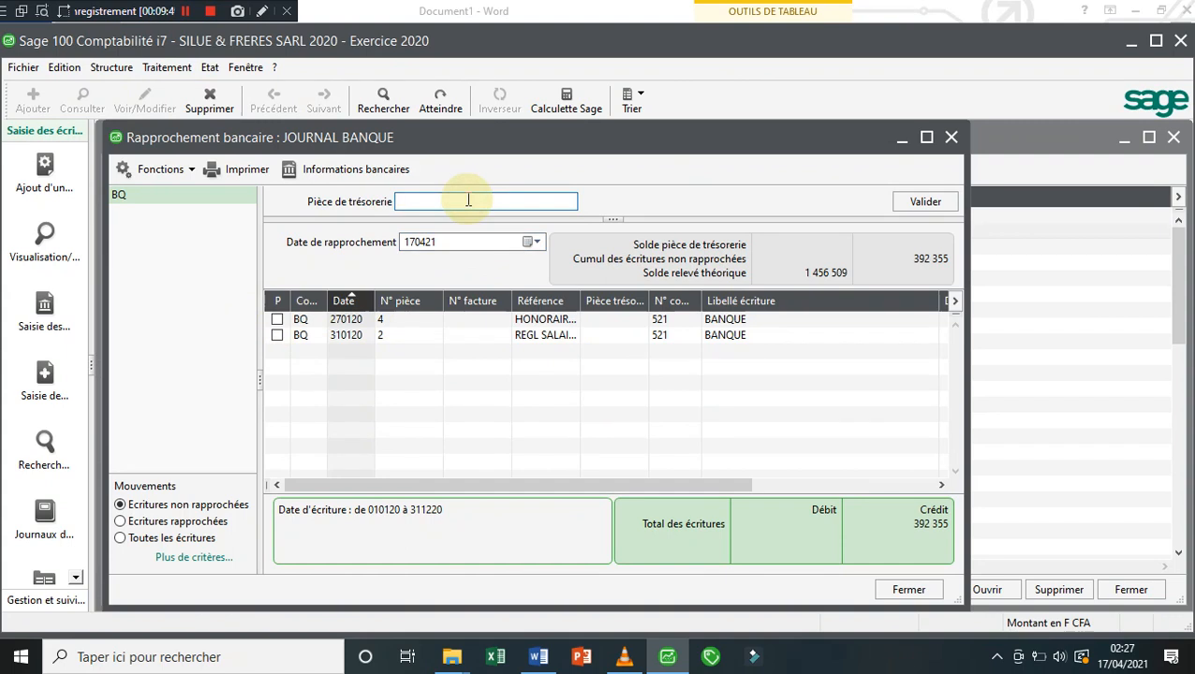
text(CHEQ)
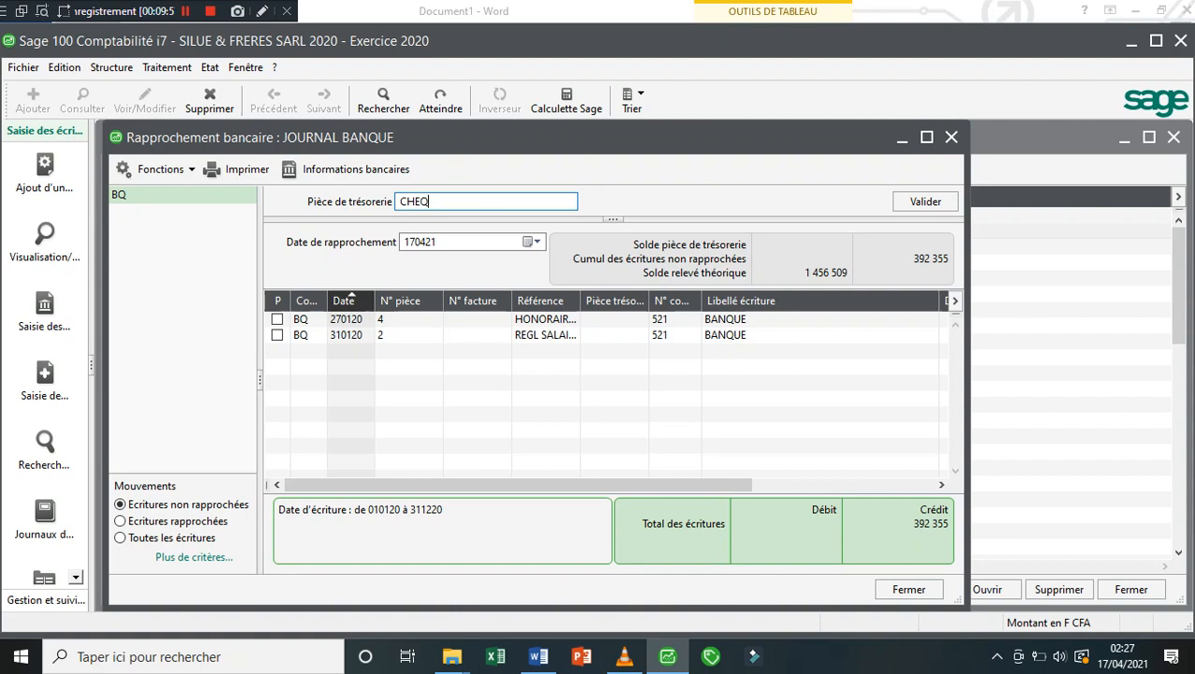
text(0125)
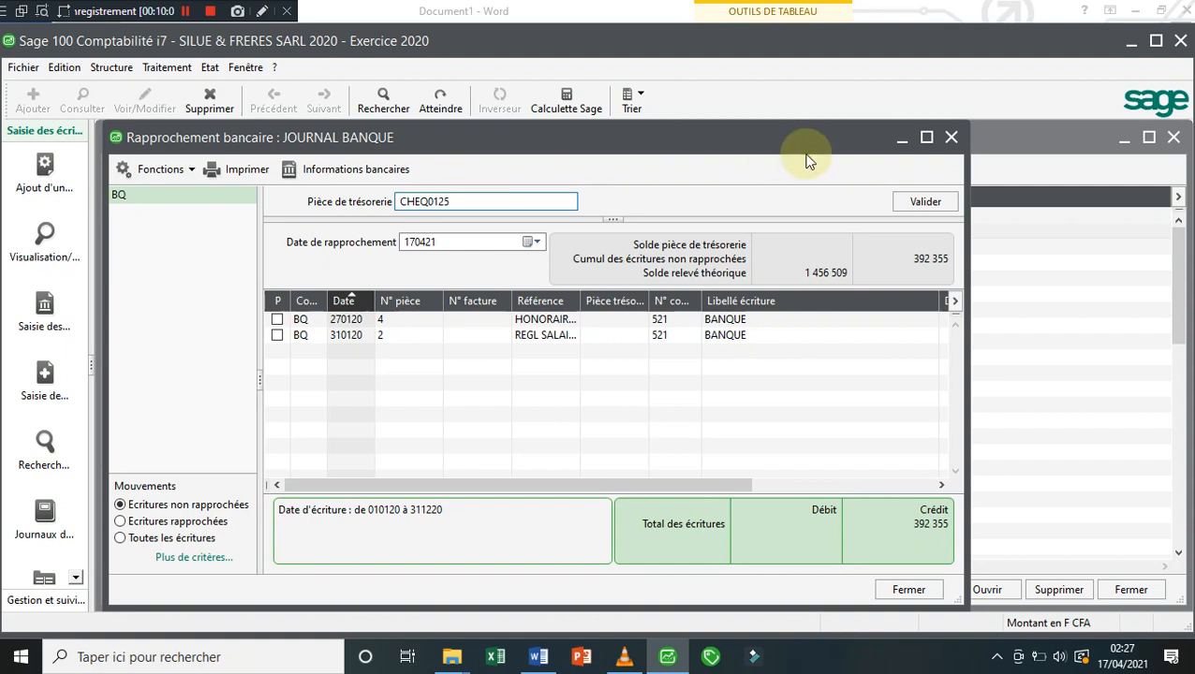
click(906, 202)
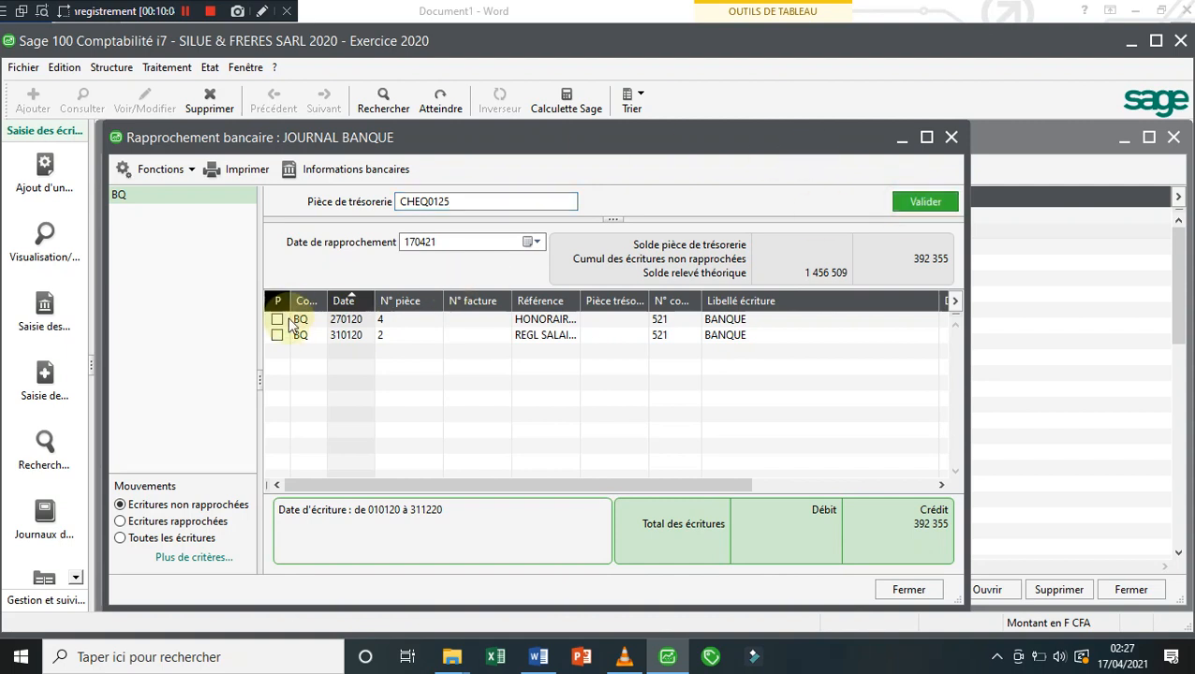
click(278, 320)
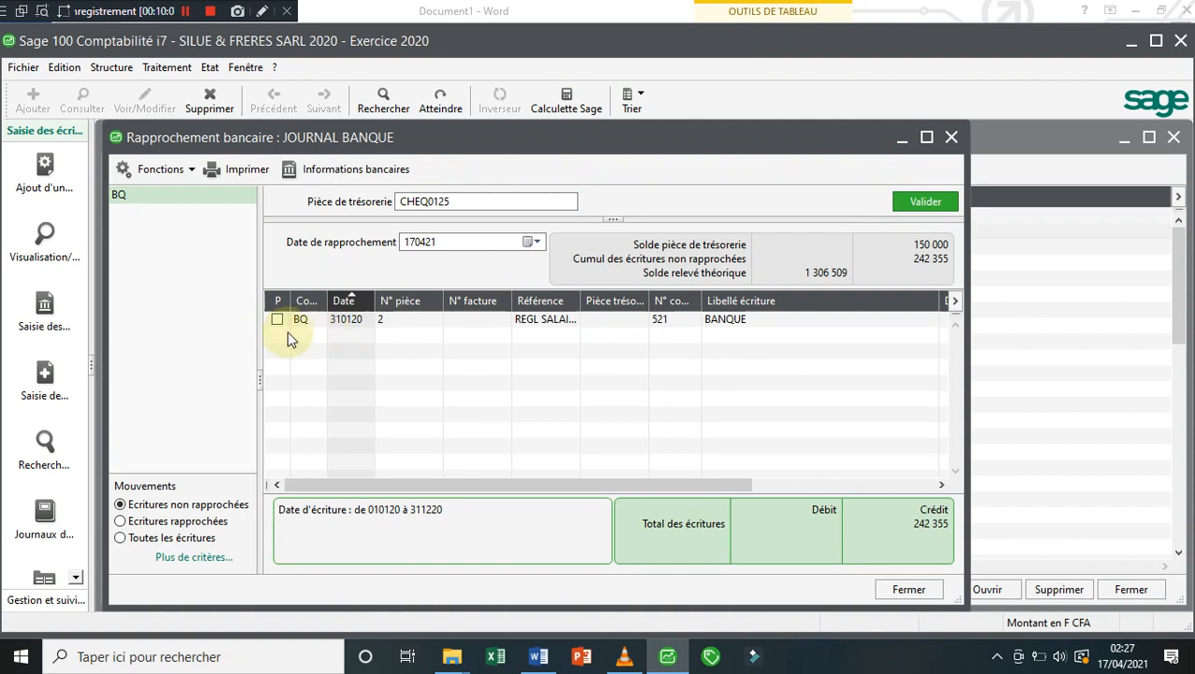
Step: Enter CHEQ0122 as the treasury document and mark the 31/01/20 salary payment entry as reconciled
click(452, 202)
key(BackSpace)
text(2)
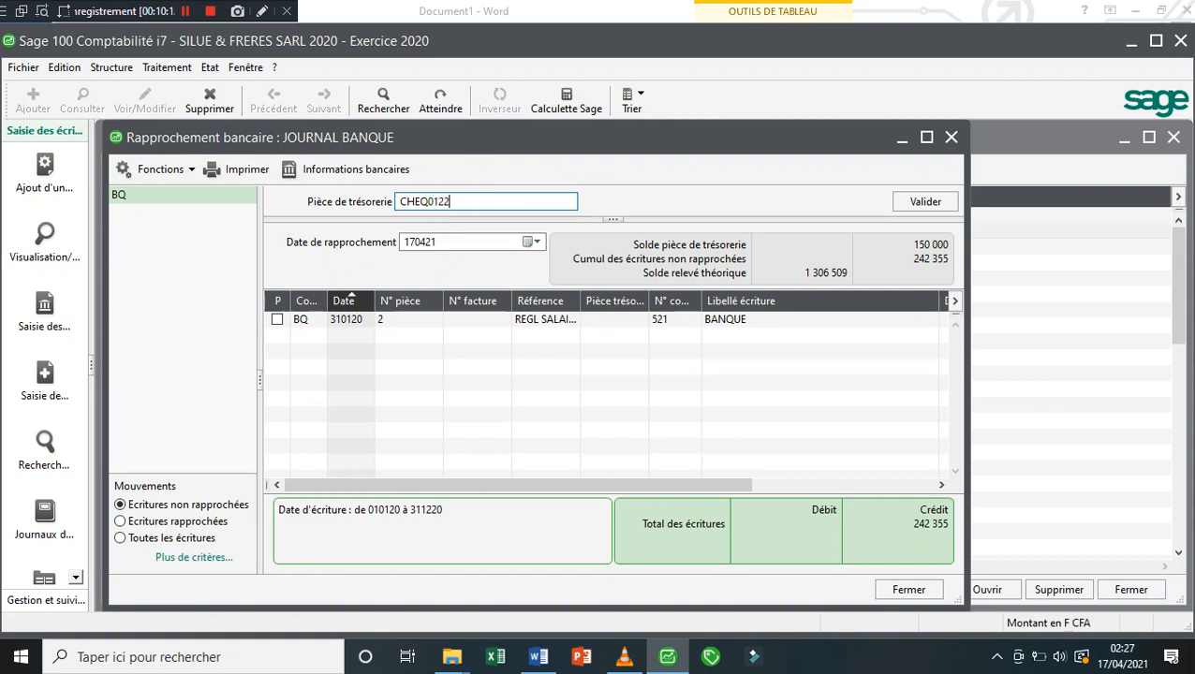
click(278, 320)
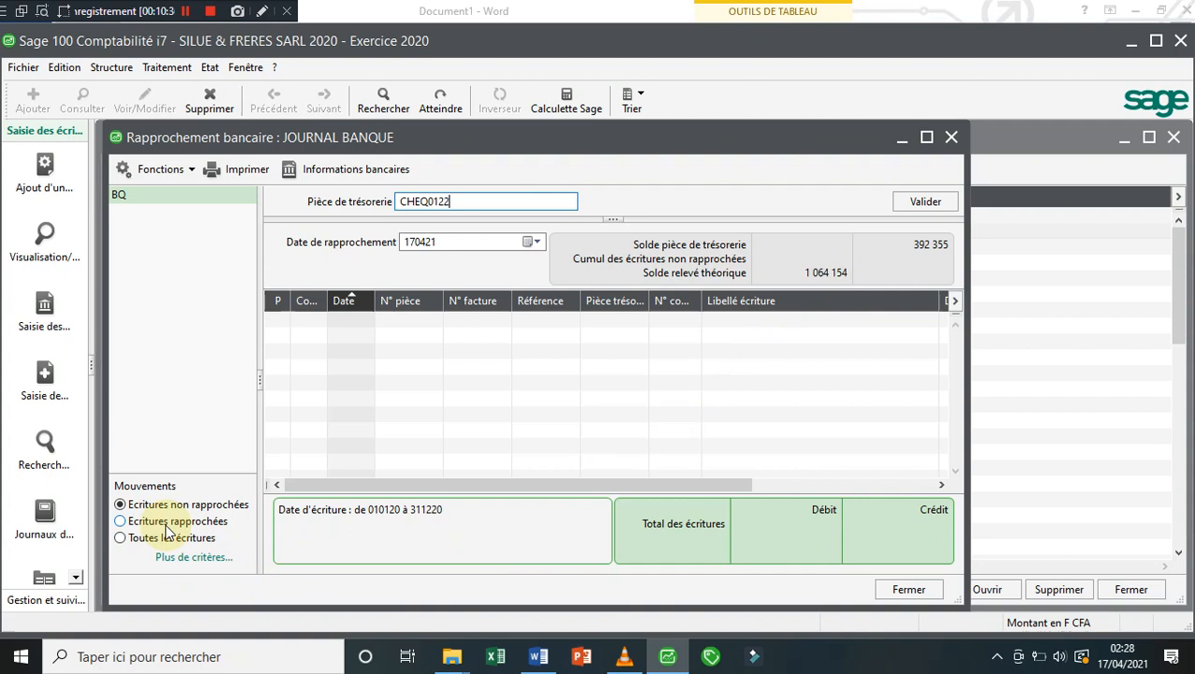
Step: Review the reconciled entries with their document references and amounts, and check the list of unreconciled entries
click(120, 521)
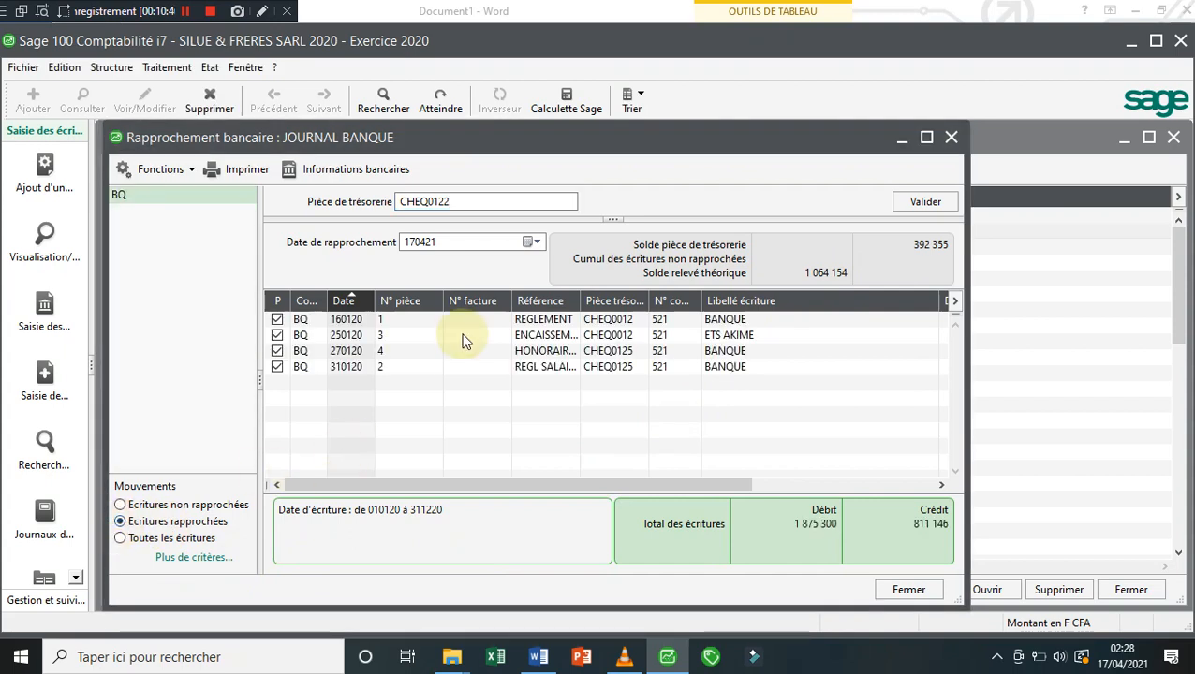
drag(737, 485, 937, 482)
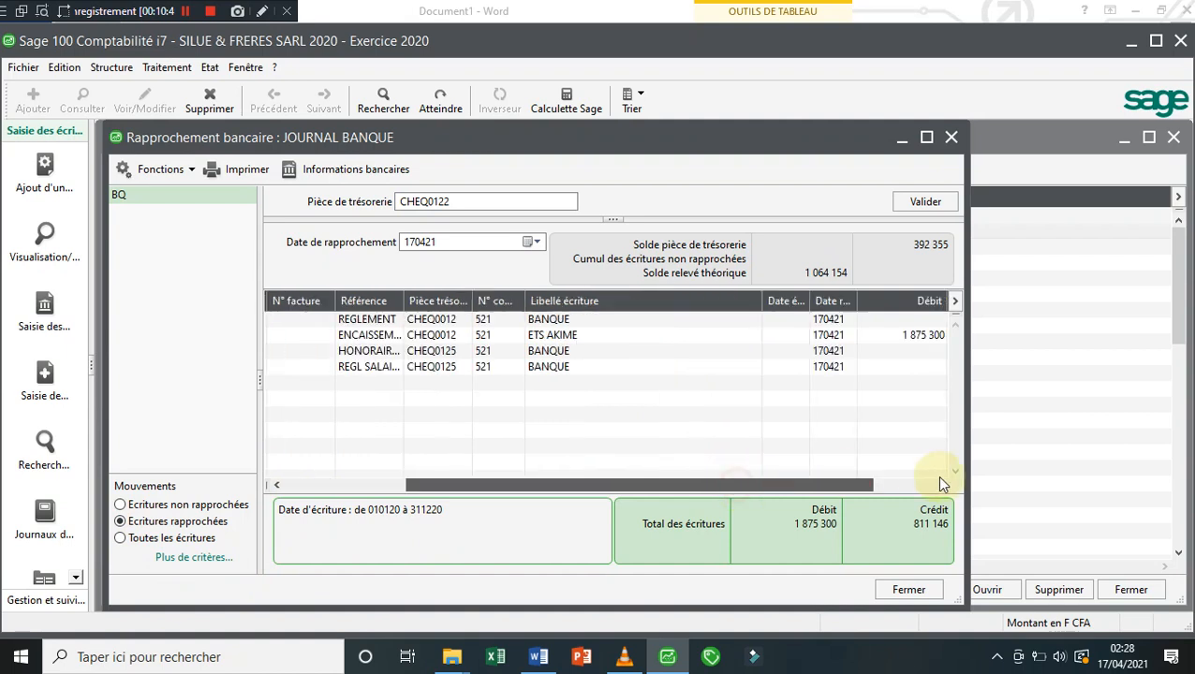
drag(726, 483, 543, 483)
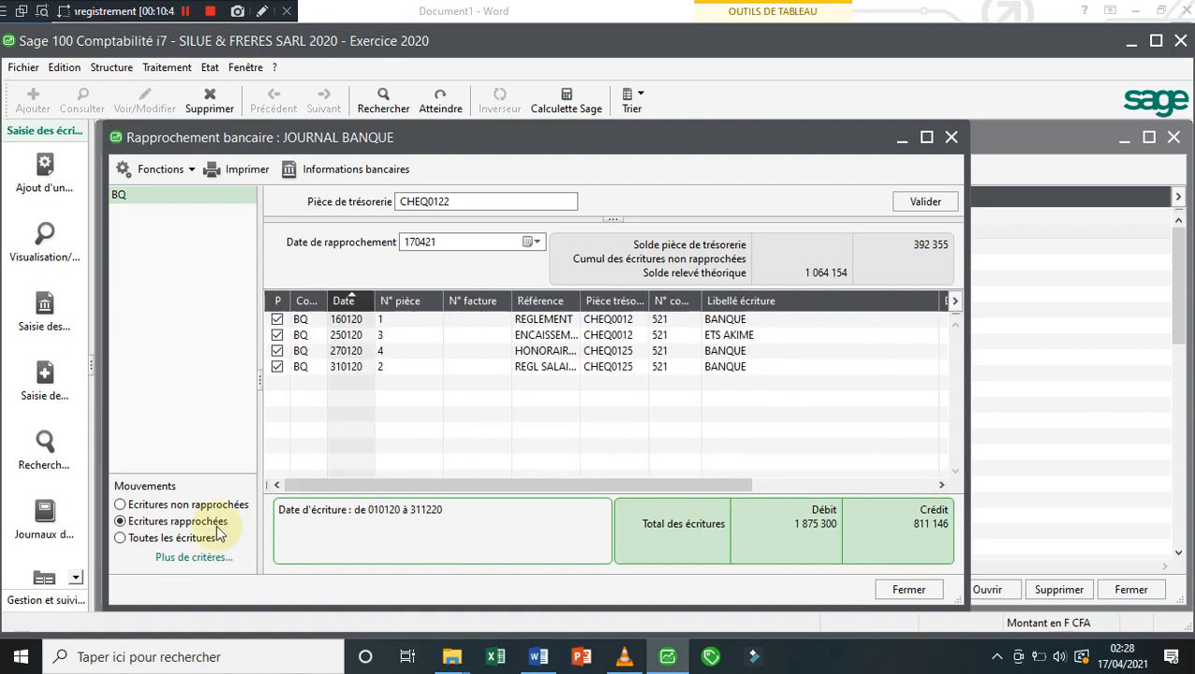
click(121, 507)
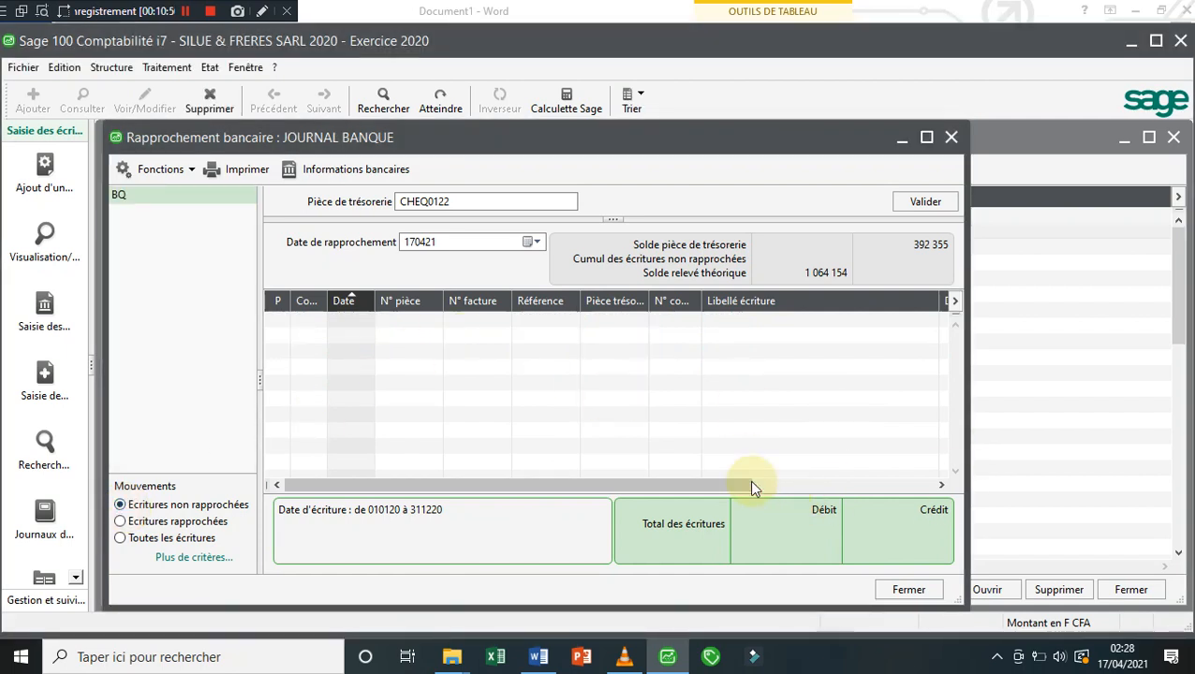
drag(750, 489, 680, 514)
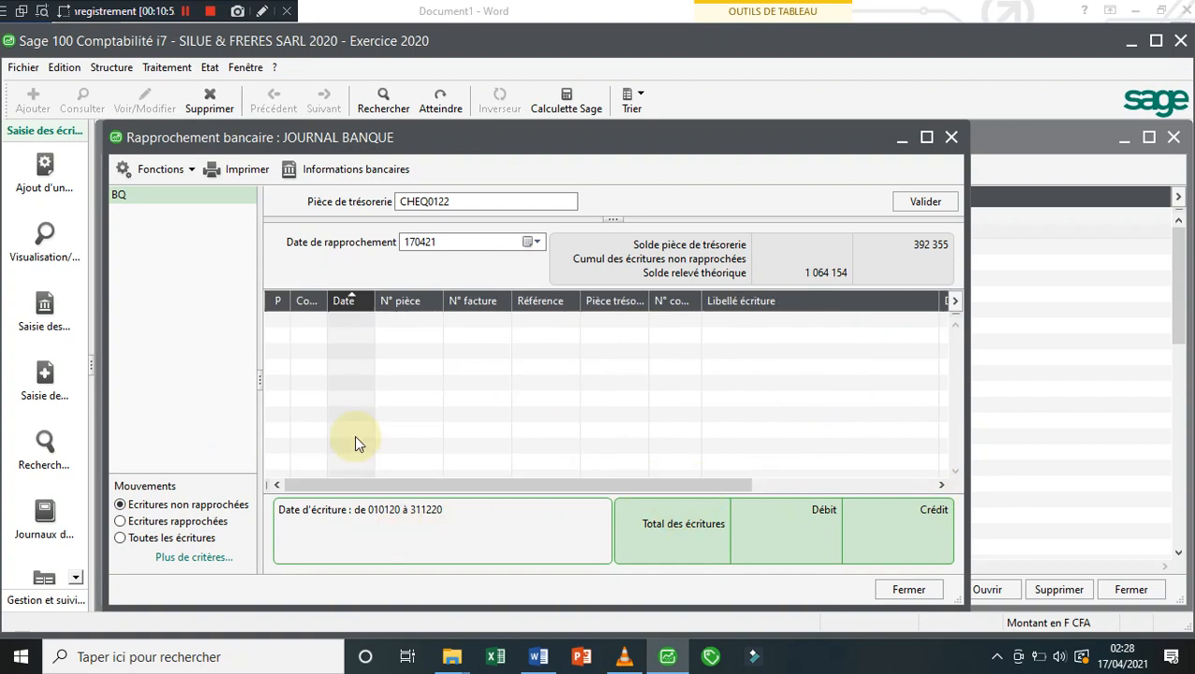
Step: Compare the theoretical statement balance of the reconciliation with the SOLDE line in the Word bank statement
click(925, 201)
click(541, 660)
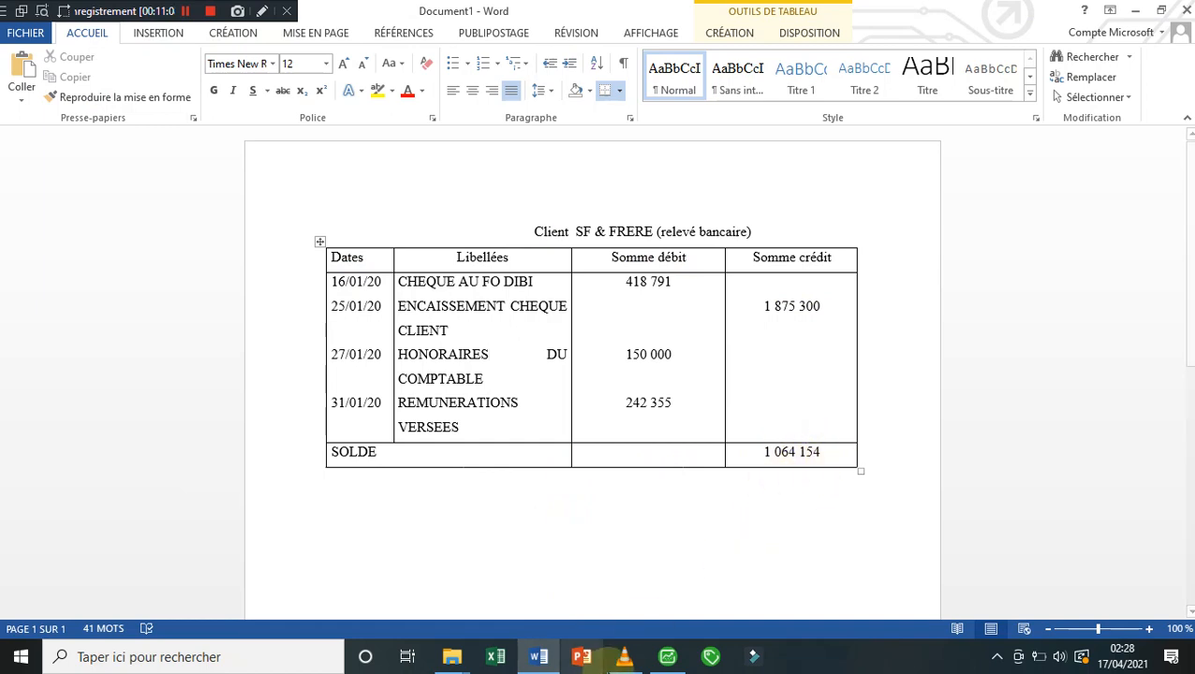
click(669, 656)
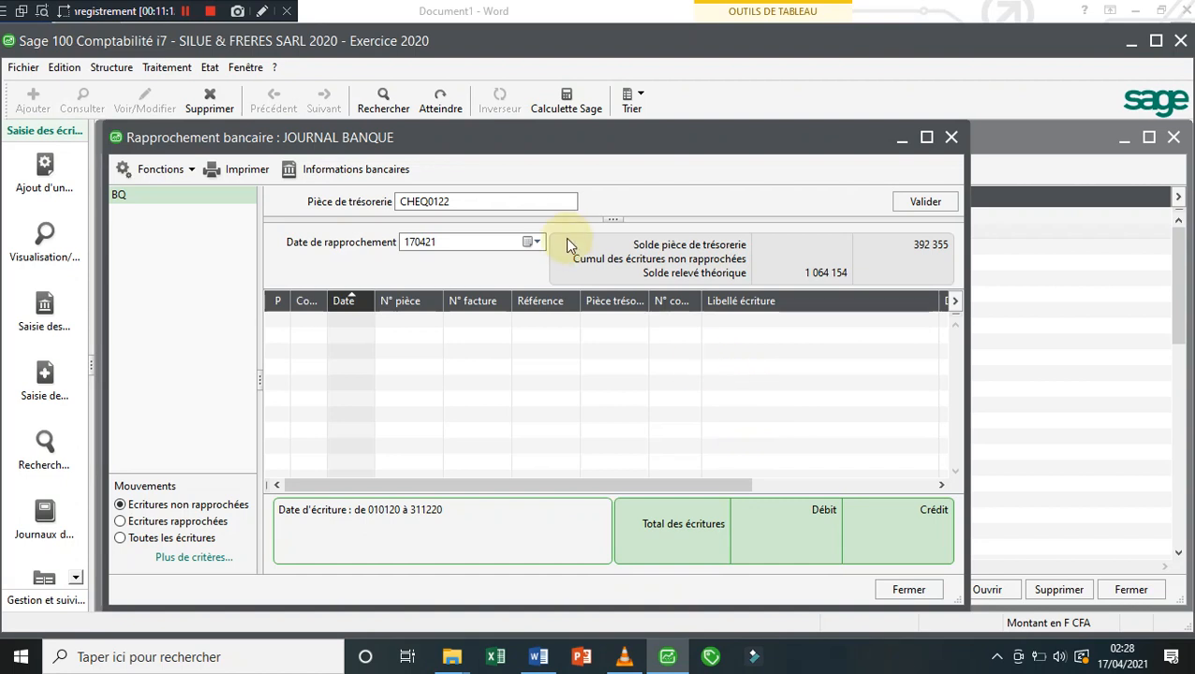
Step: Close the JOURNAL BANQUE reconciliation and return to the list of journals
mouse_move(547, 129)
mouse_down()
mouse_move(598, 120)
mouse_move(541, 158)
mouse_move(556, 153)
mouse_move(547, 142)
mouse_up()
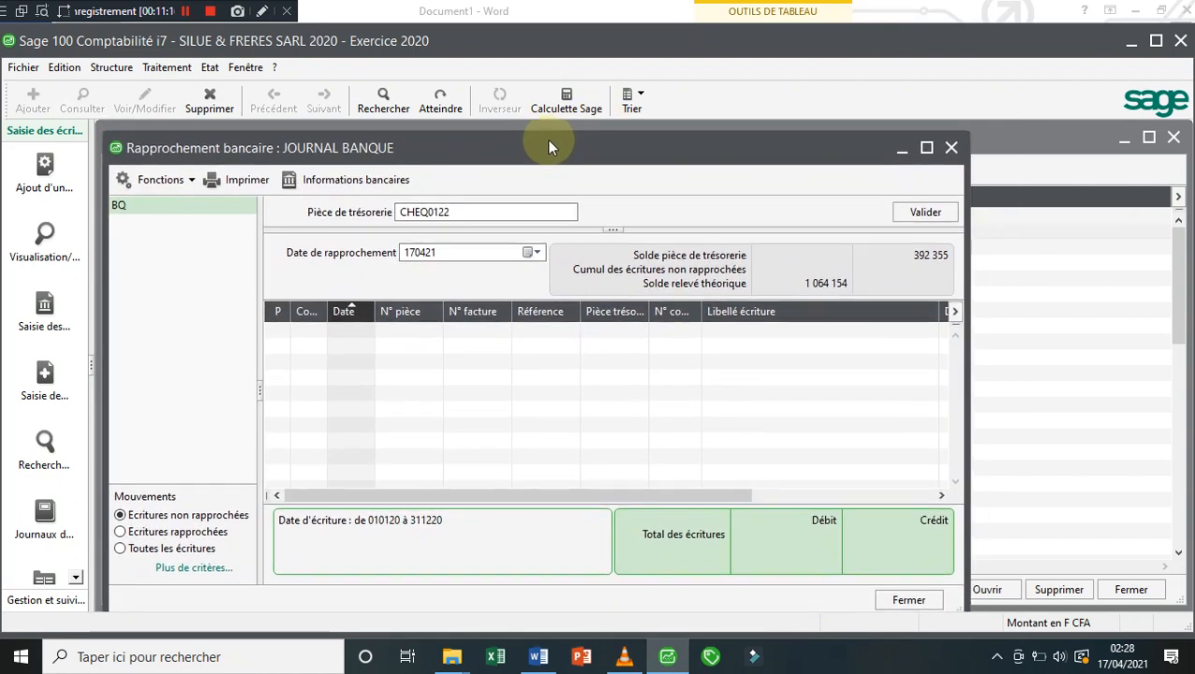
click(952, 147)
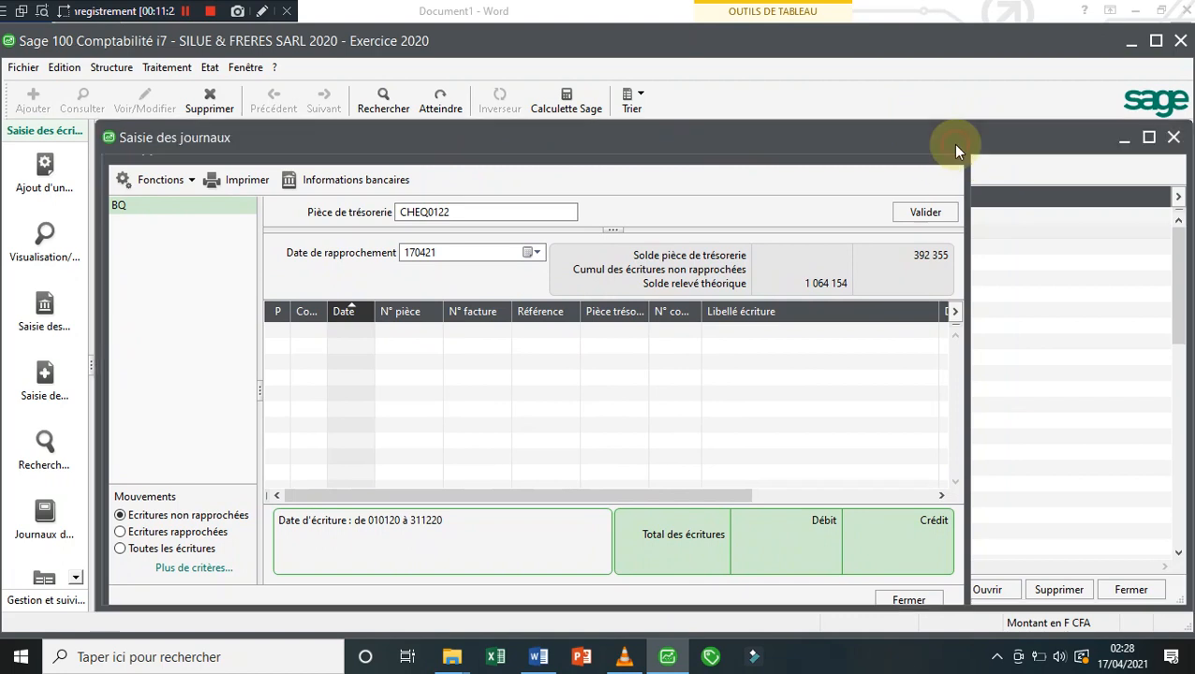
mouse_move(1178, 275)
mouse_down()
mouse_move(1182, 258)
mouse_move(1169, 458)
mouse_move(1181, 230)
mouse_move(1185, 392)
mouse_move(1178, 267)
mouse_up()
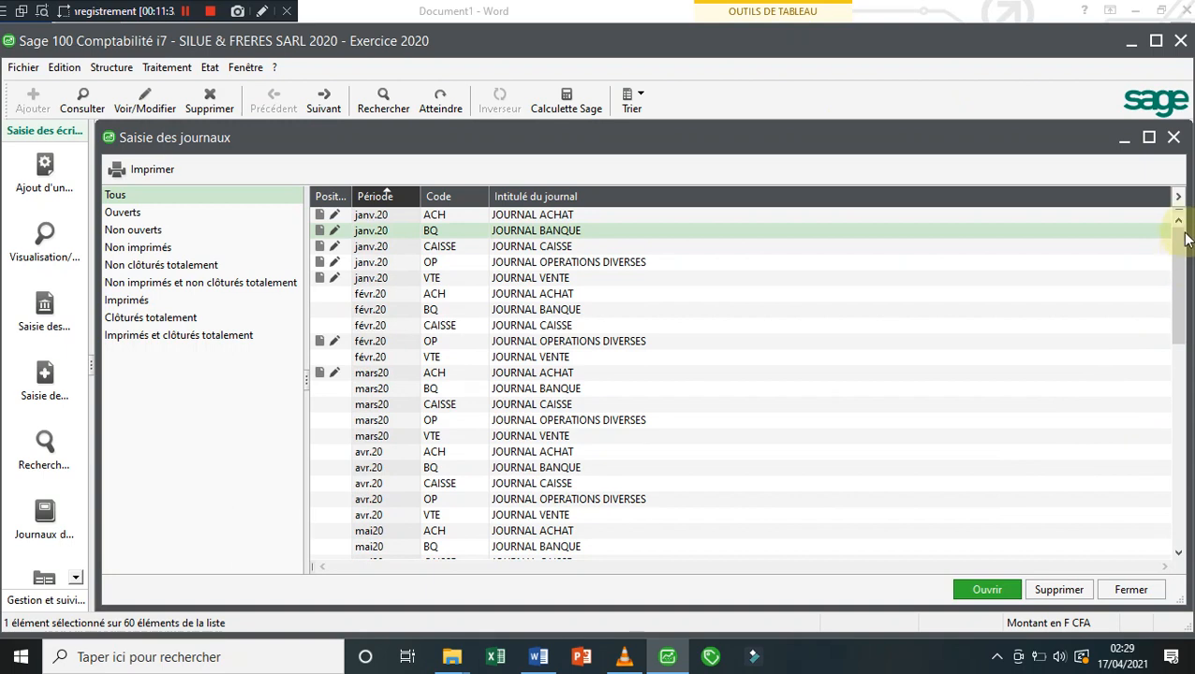